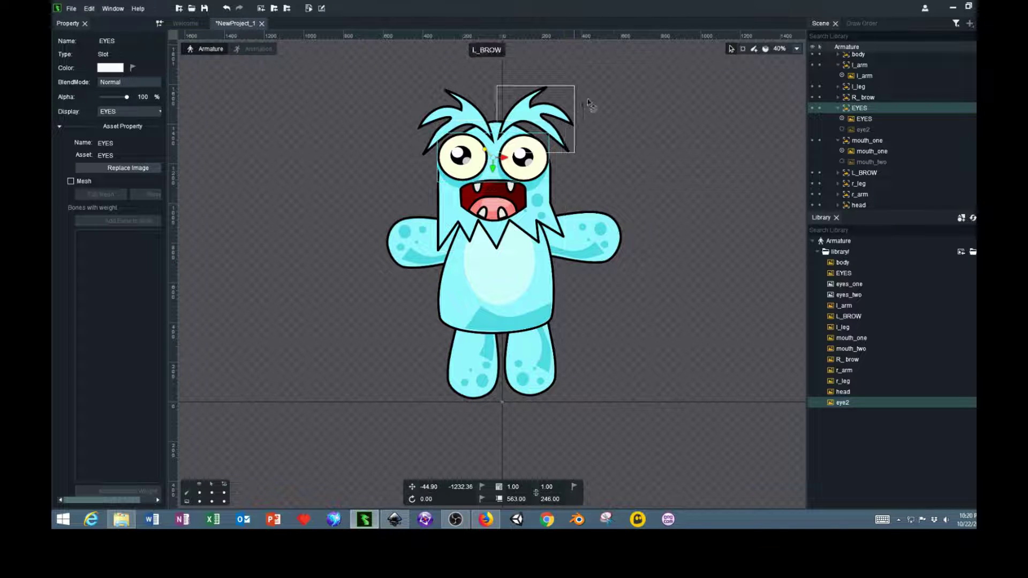
Step: Draw the body, body1 and head bones up from the root through the torso into the head
left_click(755, 48)
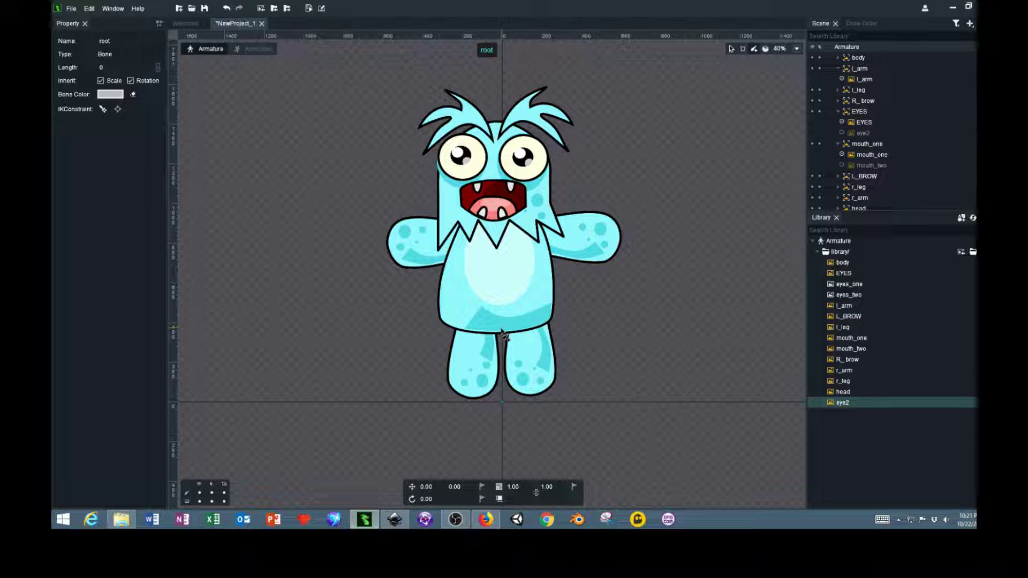
mouse_move(502, 324)
left_mouse_down()
mouse_move(500, 313)
mouse_move(506, 325)
left_mouse_up()
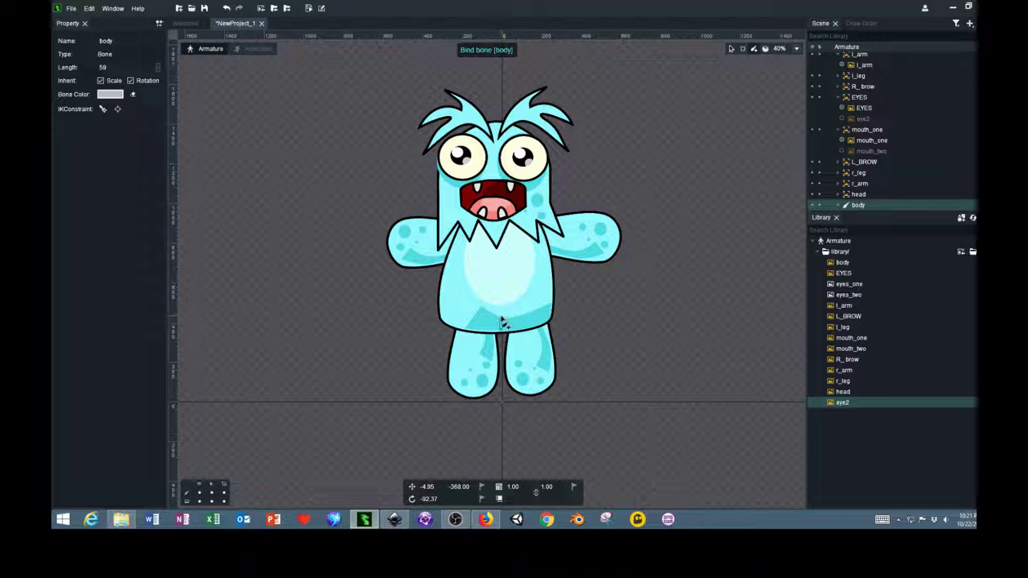
left_click_drag(503, 323, 503, 215)
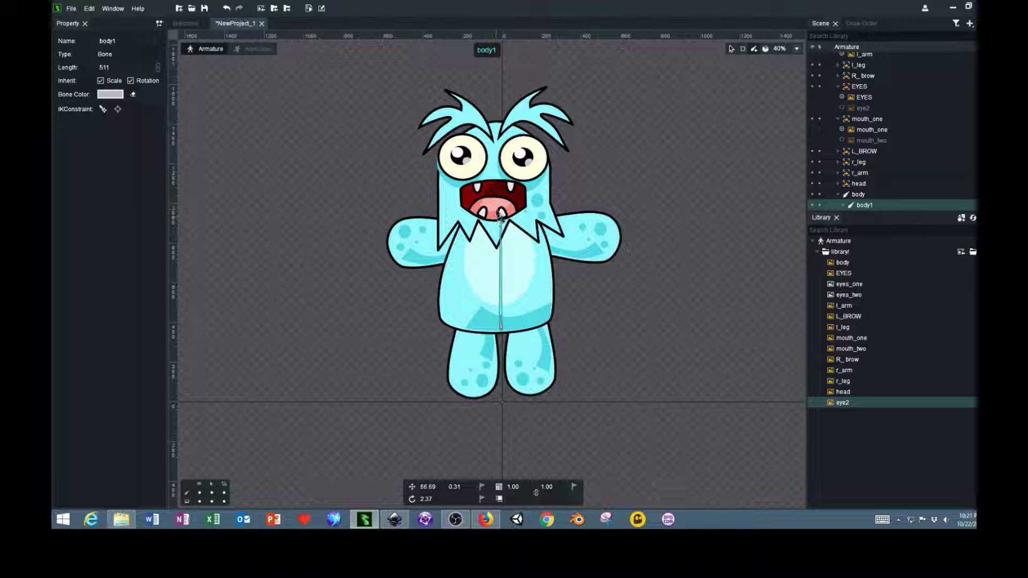
left_click_drag(499, 232, 501, 256)
left_click_drag(501, 214, 498, 124)
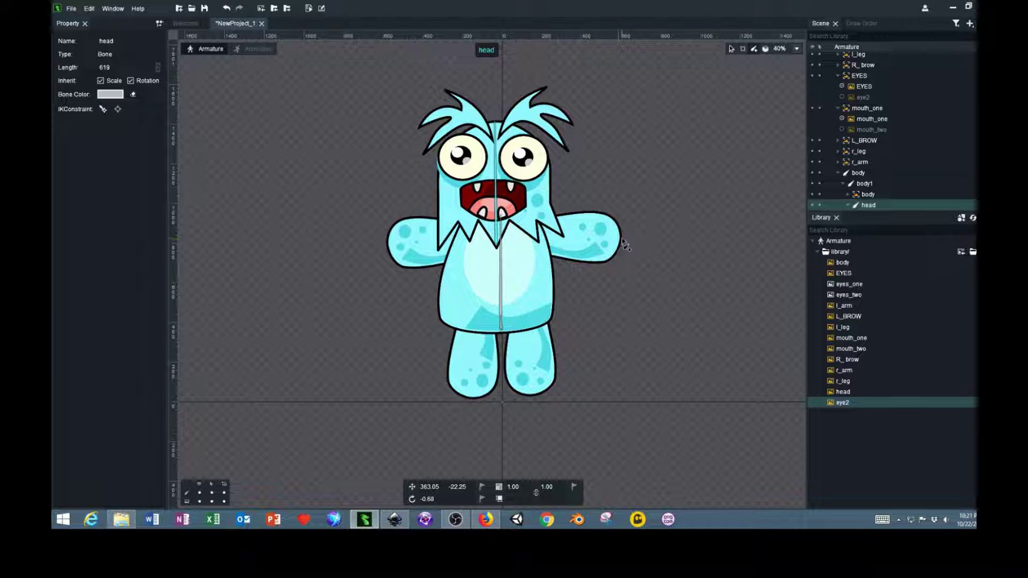
Step: Branch the r_arm and l_arm bones out from body1 along each arm
left_click(502, 292)
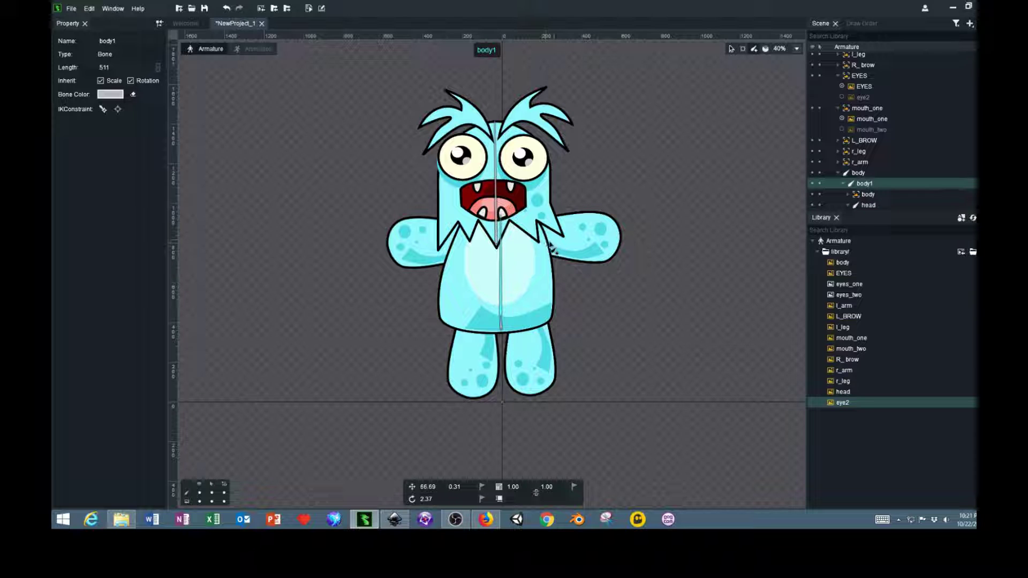
left_click_drag(537, 242, 620, 247)
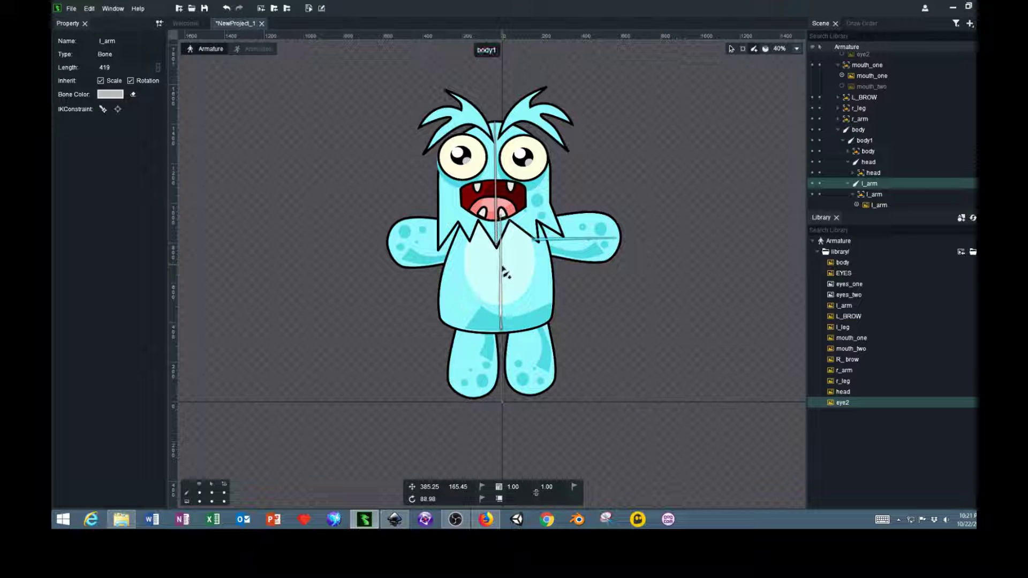
left_click(474, 249)
left_click_drag(475, 249, 391, 253)
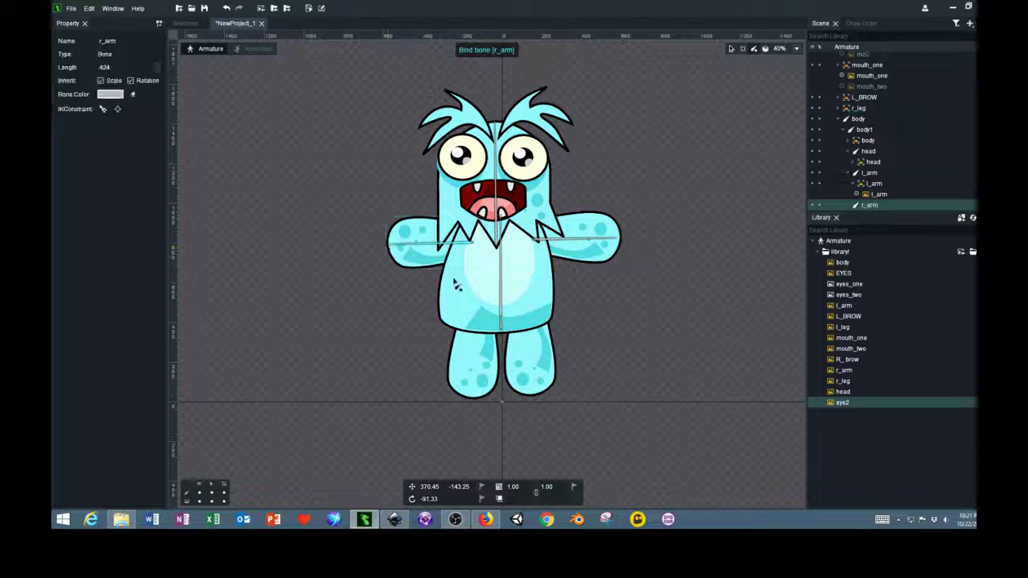
Step: From the body bone, draw the l_leg and r_leg bones down through each leg image
left_click(503, 332)
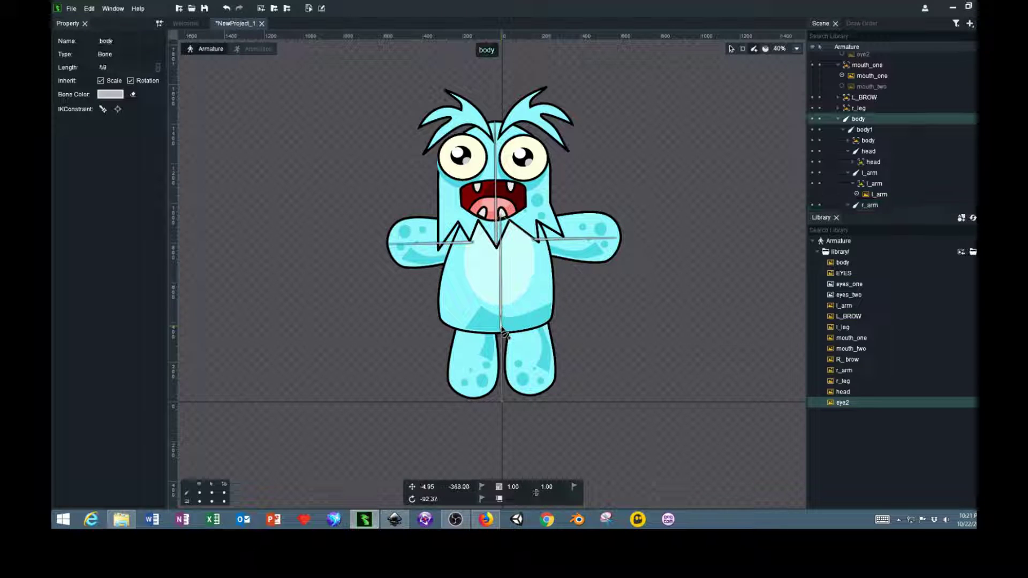
left_click(478, 315)
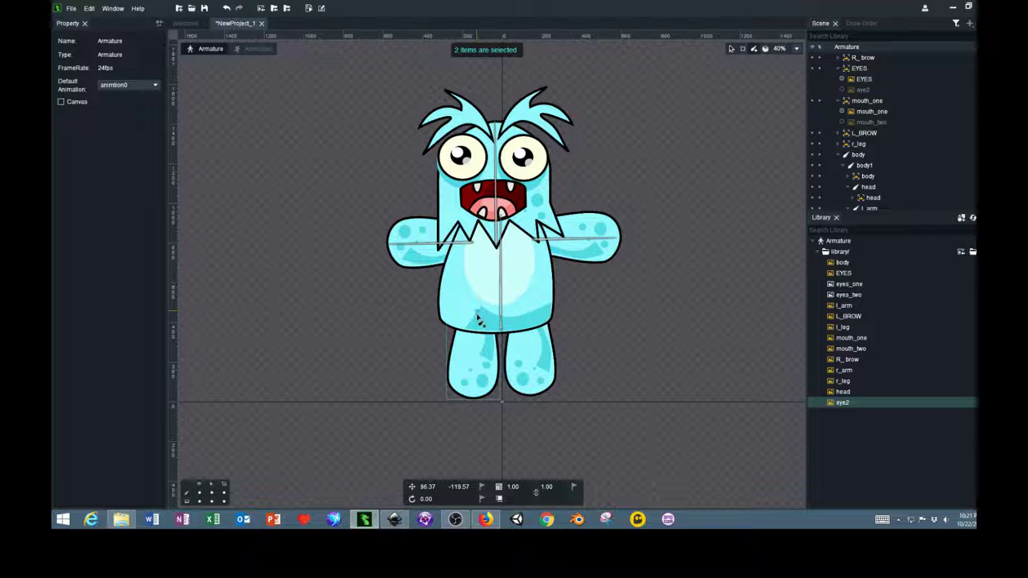
left_click_drag(478, 316, 483, 402)
left_click(505, 333)
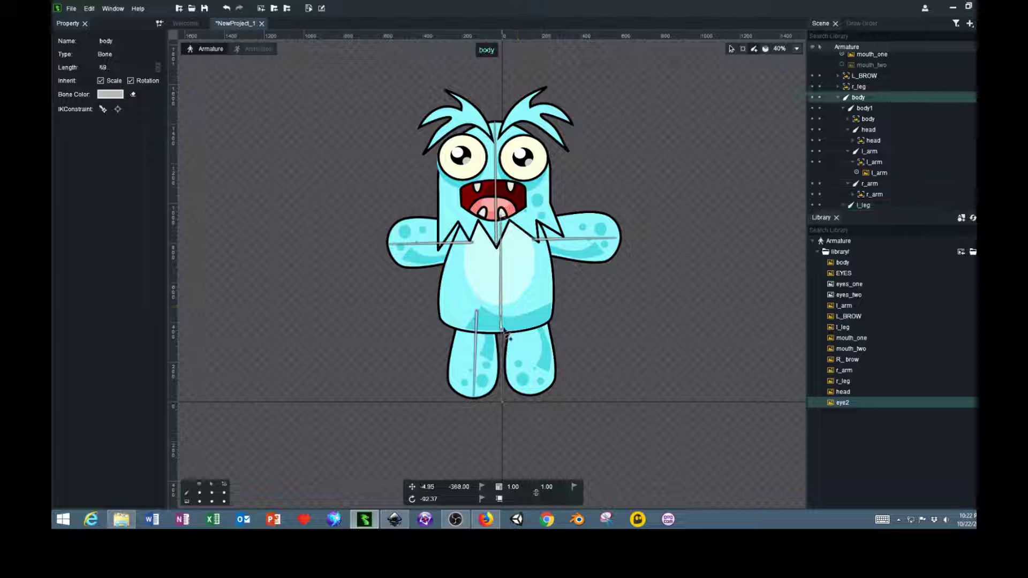
left_click(533, 298)
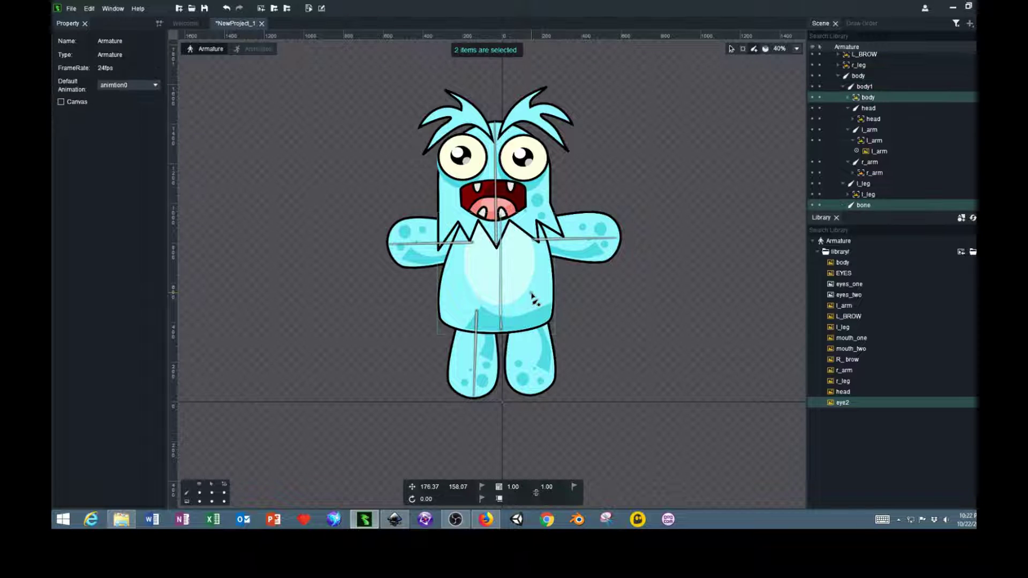
left_click_drag(533, 298, 543, 364)
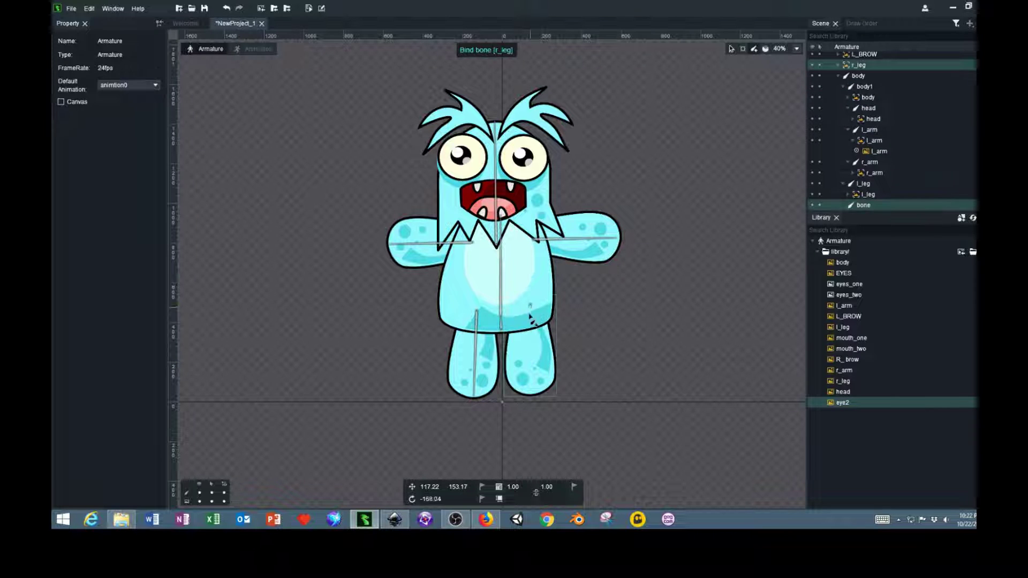
left_click_drag(529, 314, 531, 395)
left_click_drag(532, 397, 535, 398)
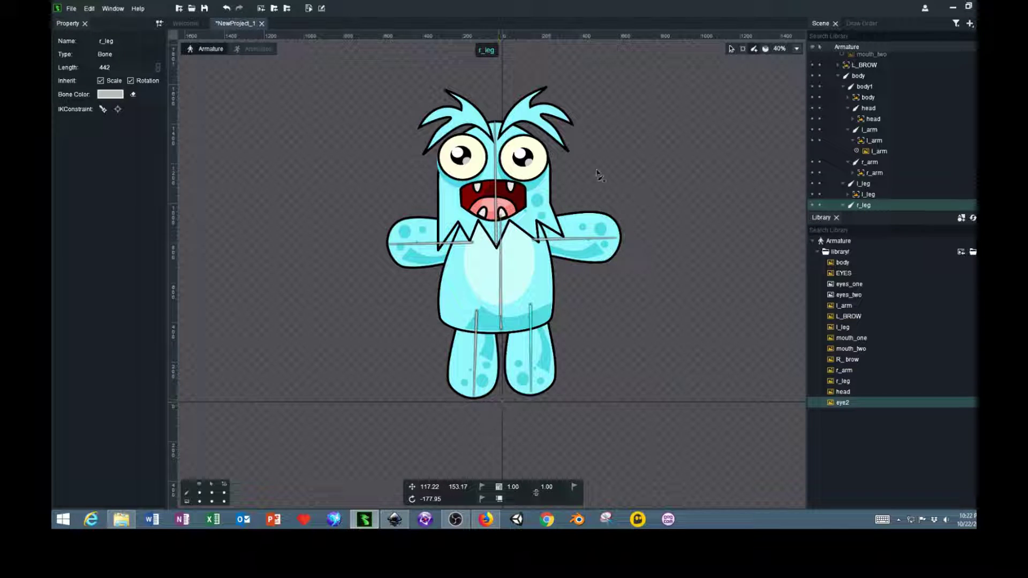
left_click(729, 50)
scroll(511, 425, "up", 2)
scroll(512, 425, "up", 3)
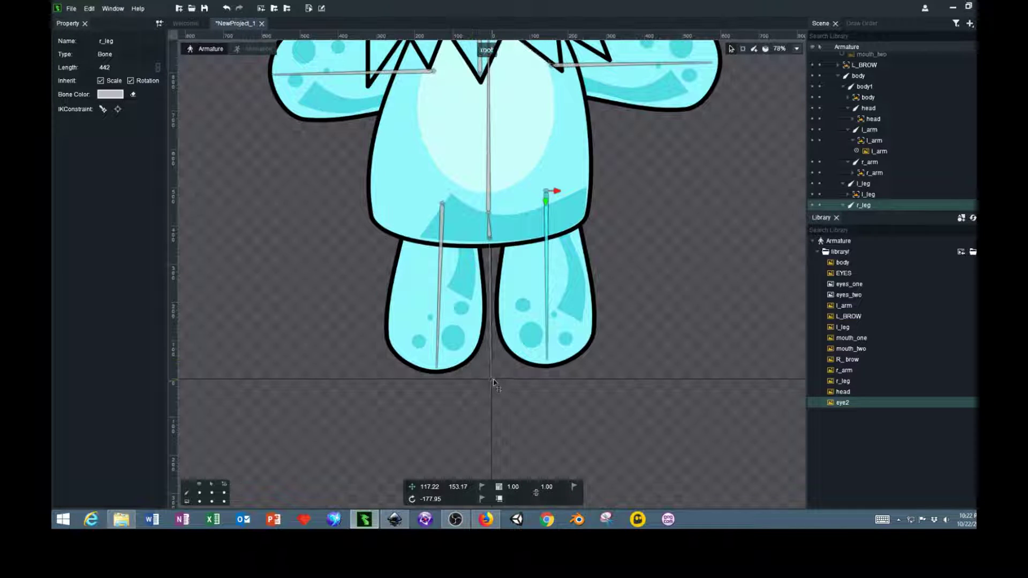
left_click_drag(493, 384, 483, 433)
key("ctrl+z")
key("ctrl+z")
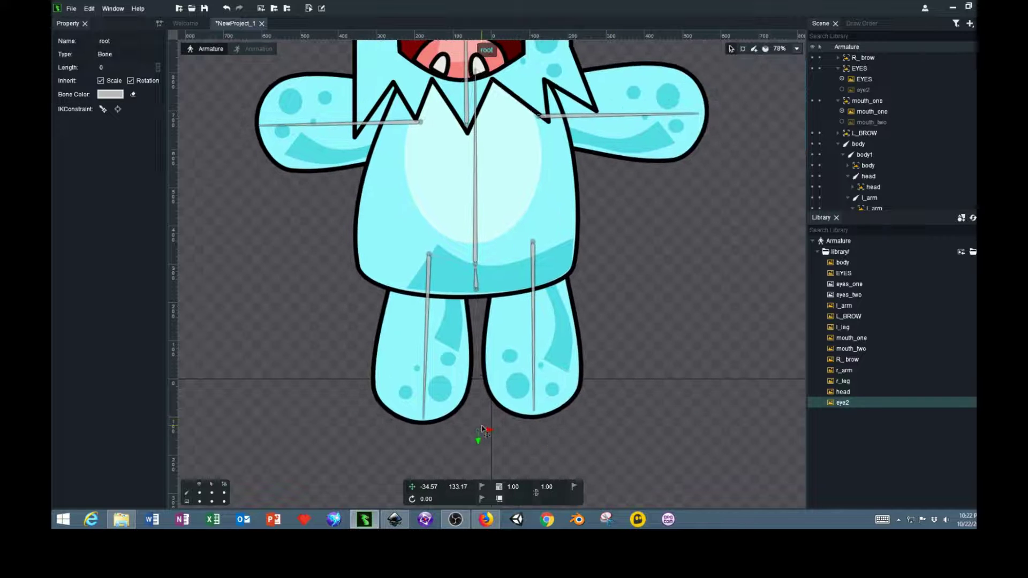
scroll(483, 428, "down", 5)
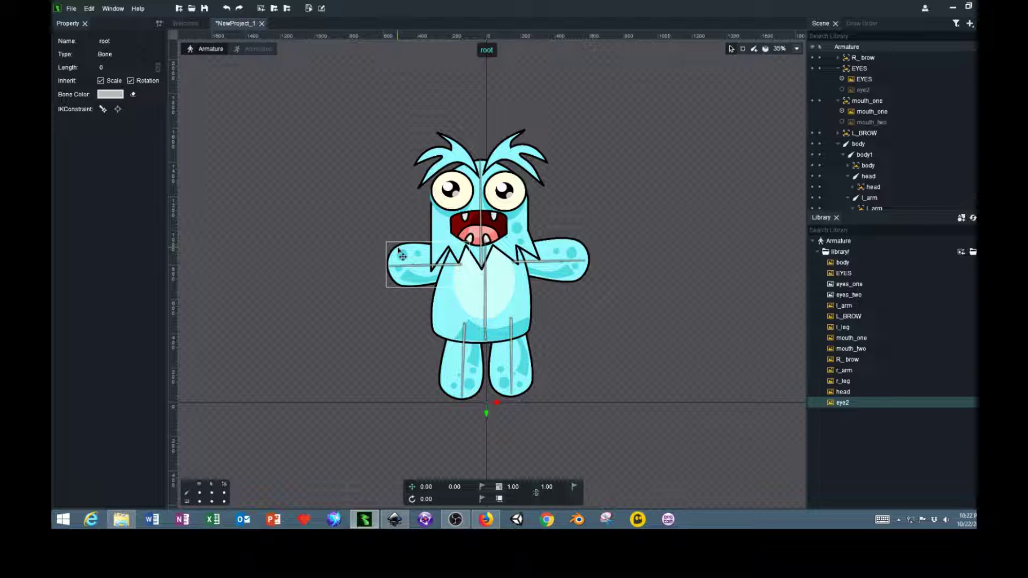
Step: Lock both arms, the body, both legs, the head and both brows together
left_click(399, 250)
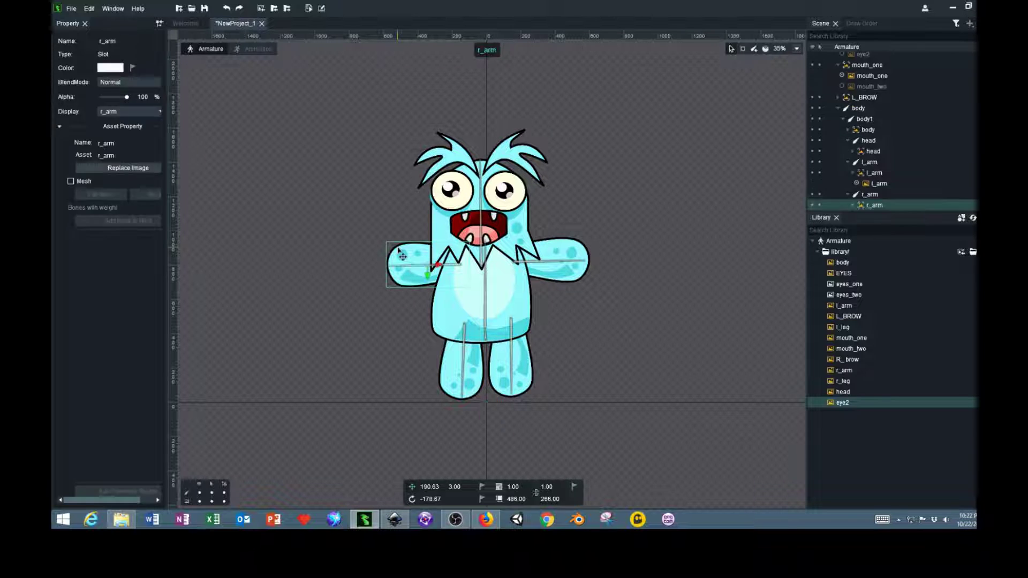
left_click(436, 313, "shift")
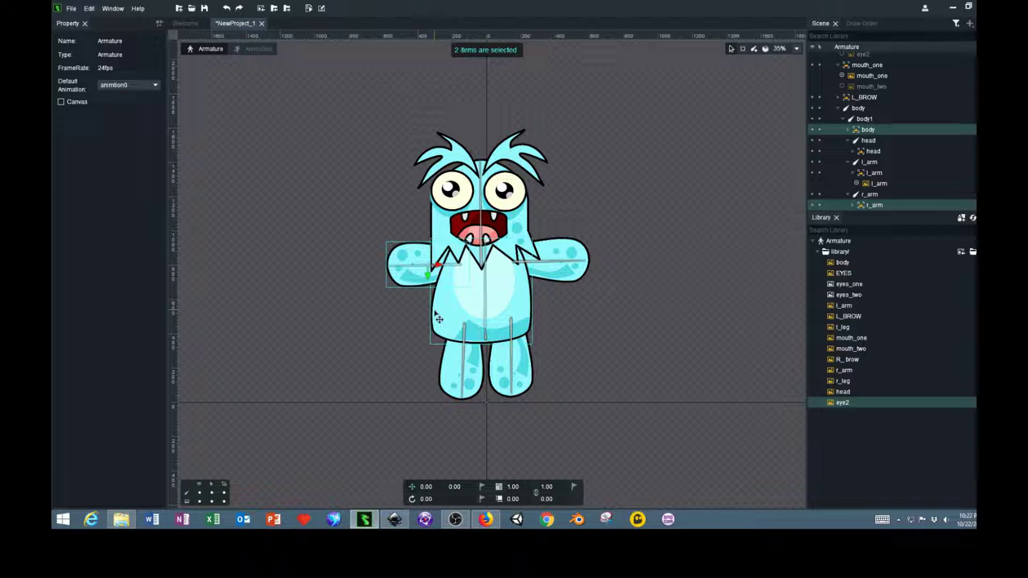
left_click(452, 366, "shift")
left_click(500, 363, "shift")
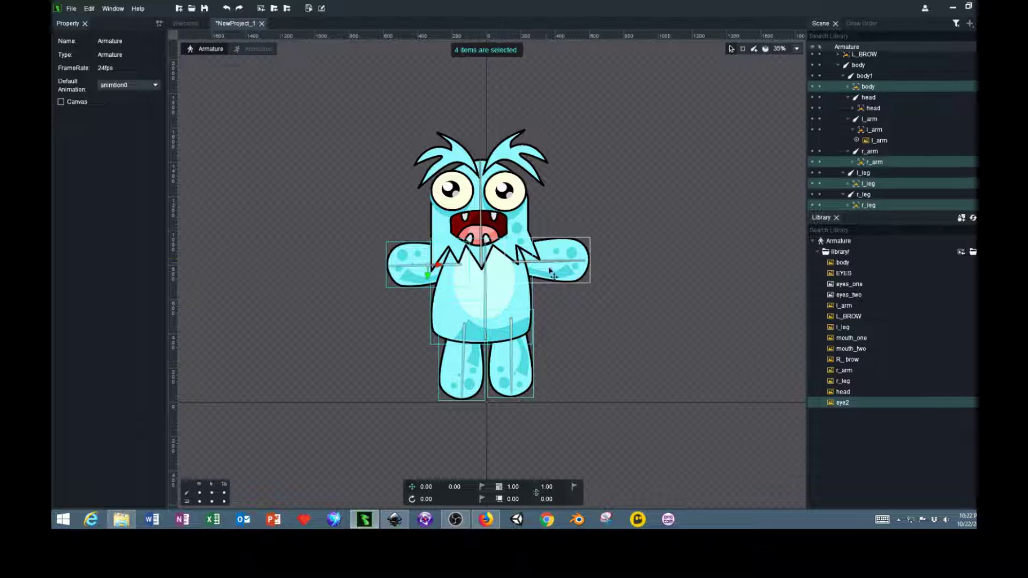
left_click(554, 275, "shift")
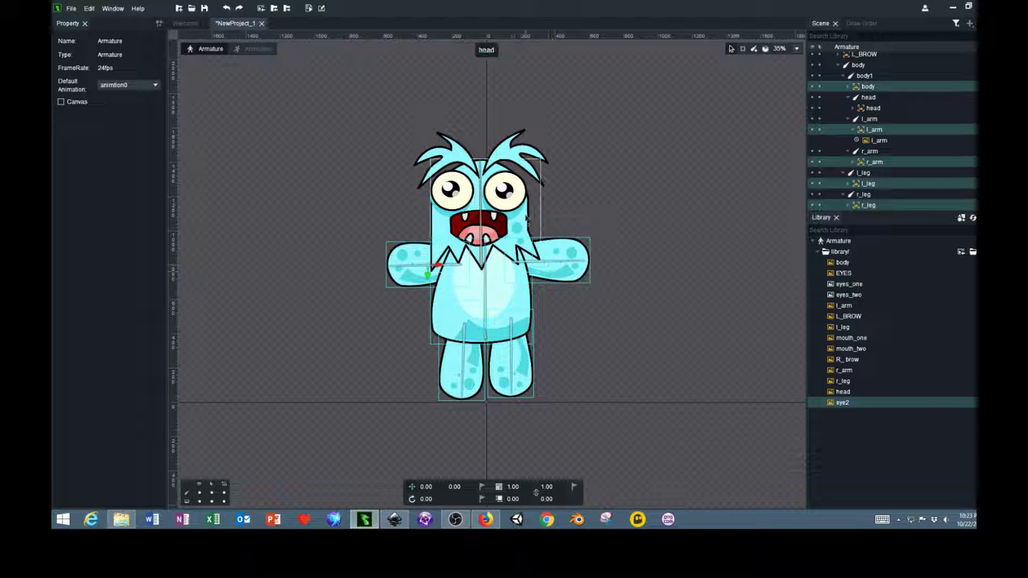
left_click(526, 217, "shift")
left_click(517, 152, "shift")
left_click(461, 146, "shift")
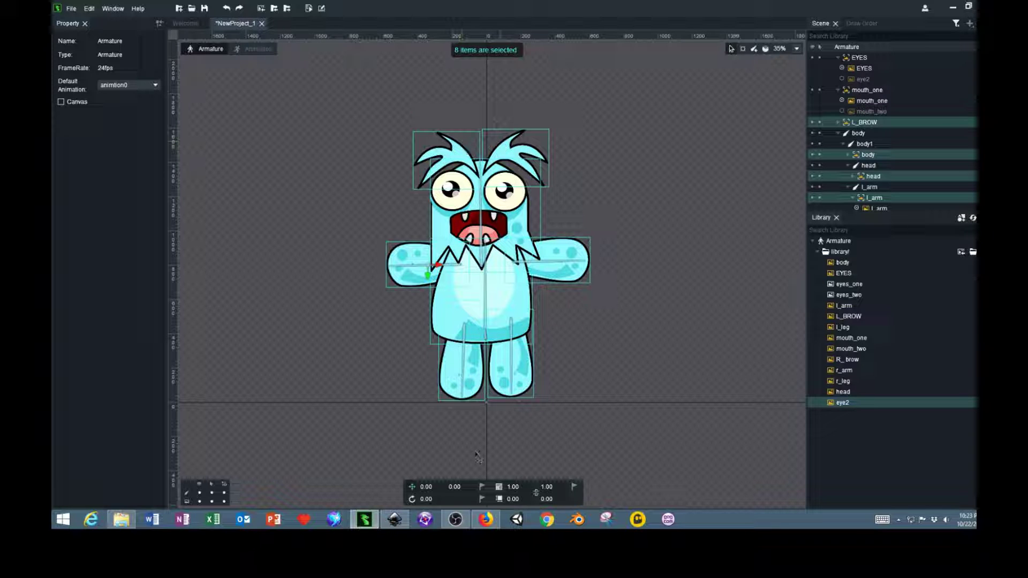
right_click(519, 298)
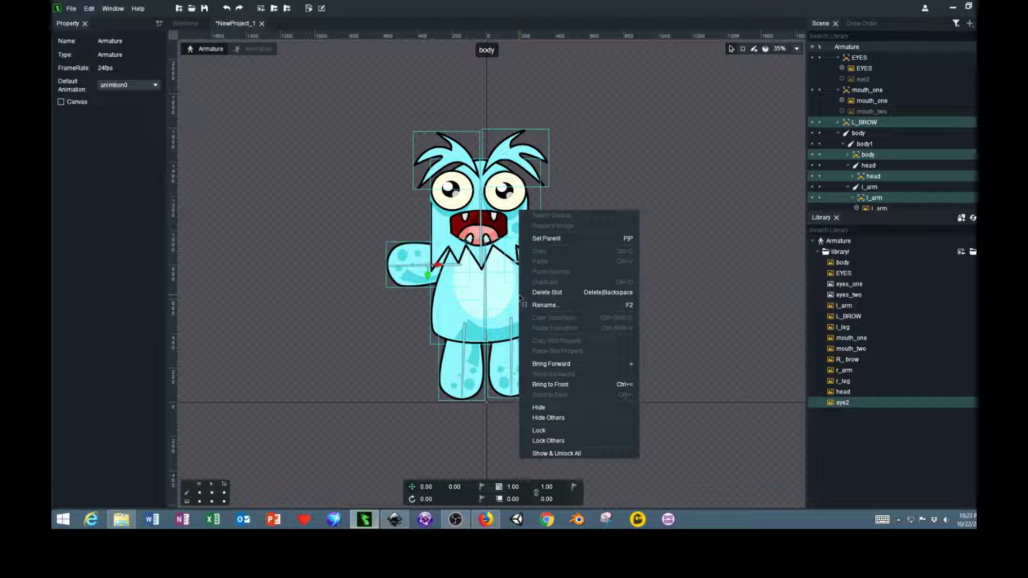
left_click(576, 433)
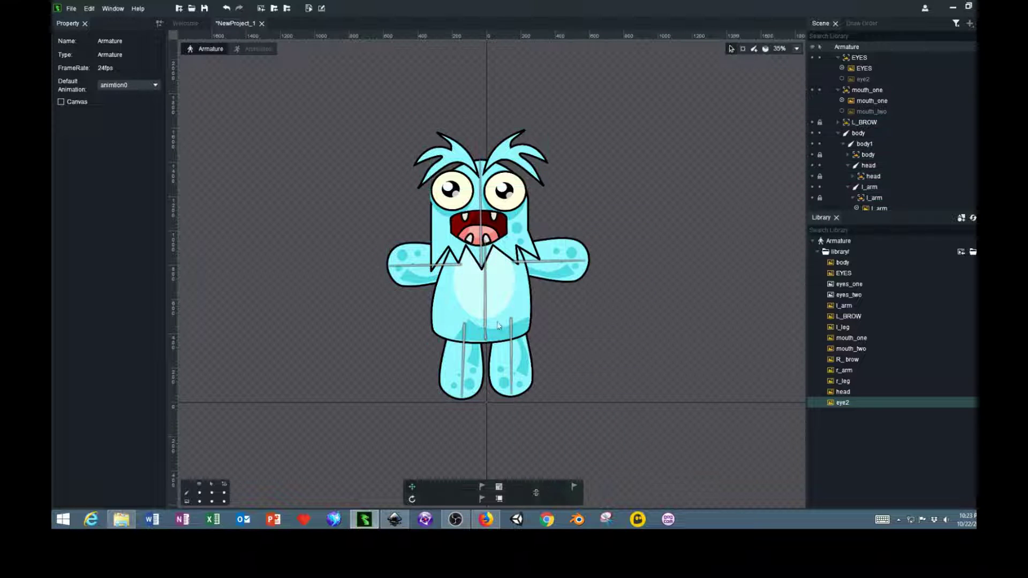
Step: Select the eyes and mouth, then swap the mouth to mouth_two and back to mouth_one
left_click_drag(711, 287, 677, 291)
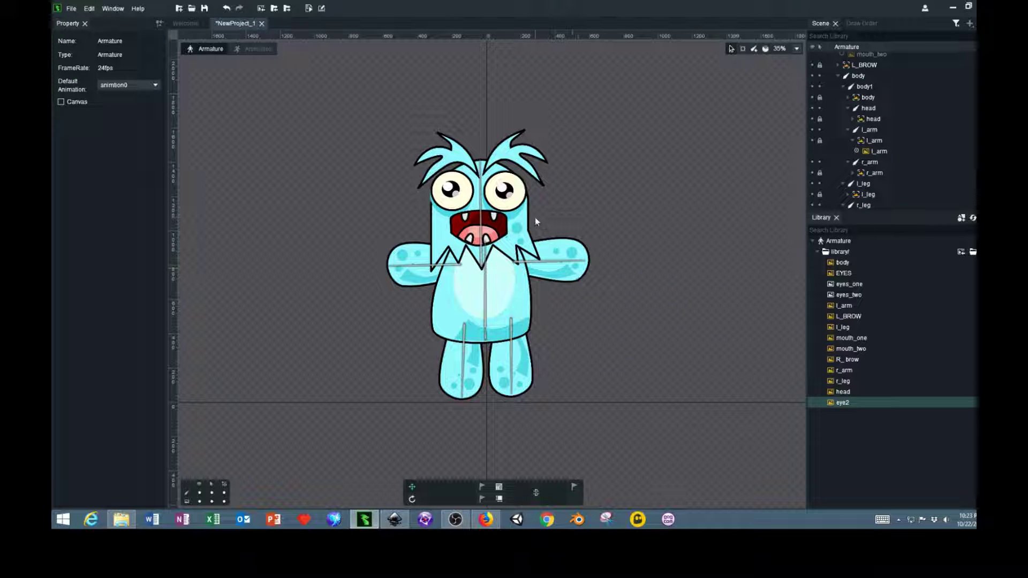
left_click(513, 202)
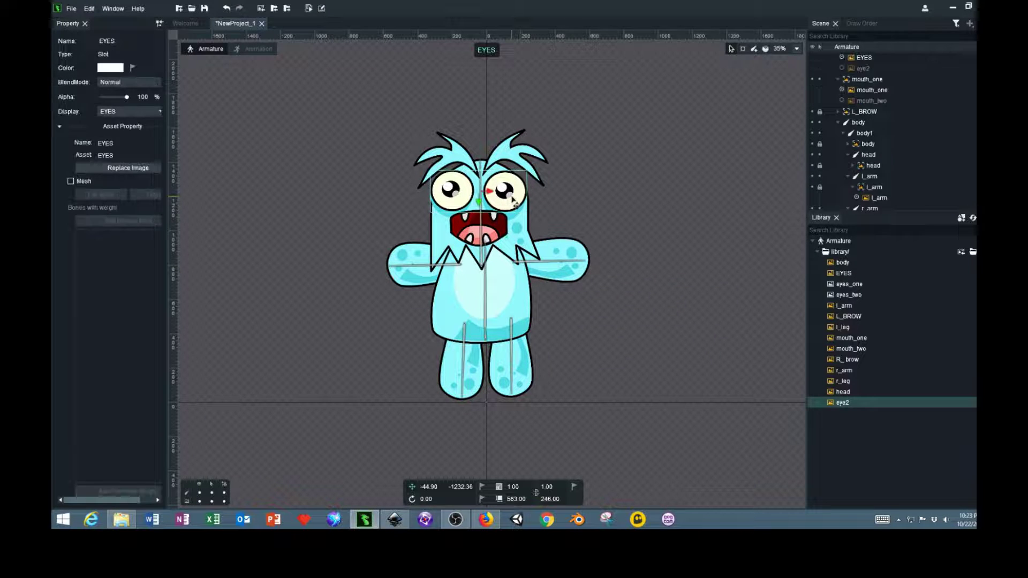
left_click(507, 230)
left_click(495, 196)
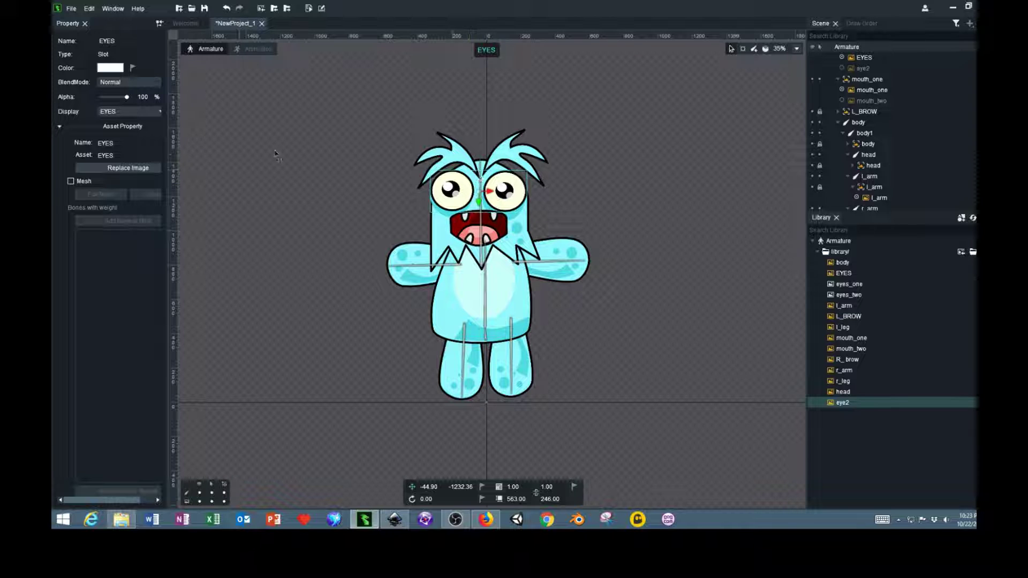
left_click(841, 100)
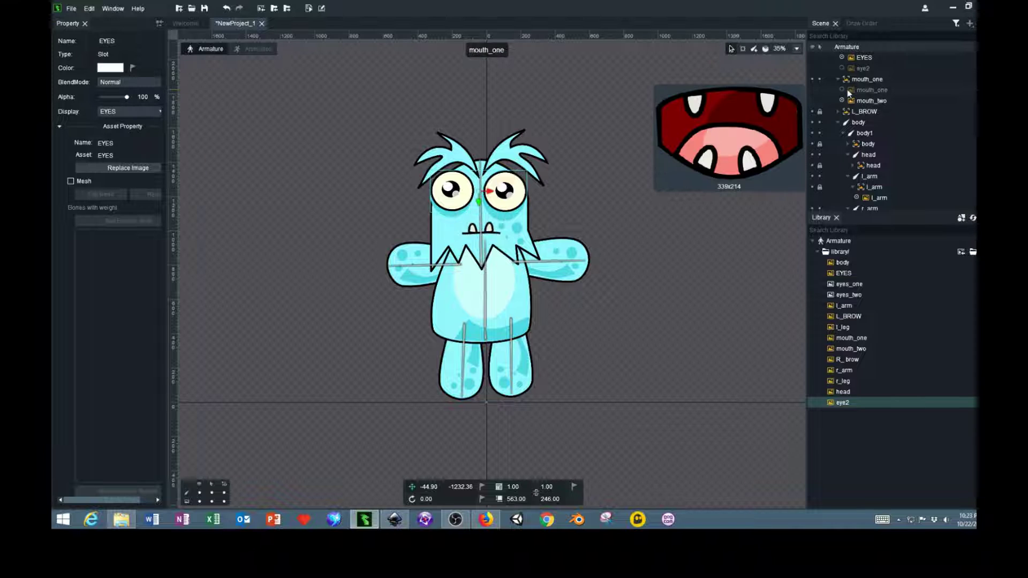
left_click(842, 91)
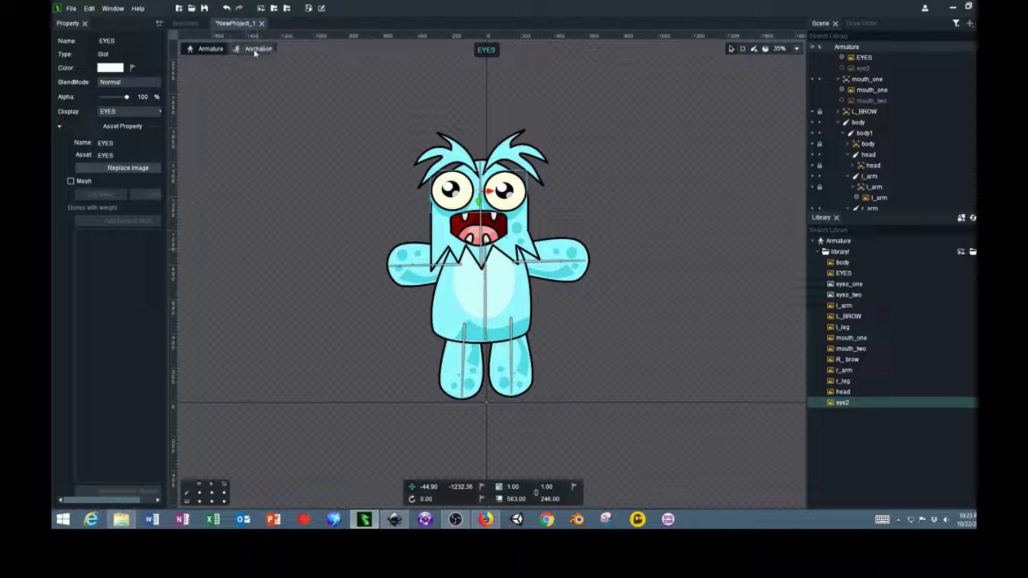
Step: Enter Animation mode and select the head bone for posing
left_click(256, 51)
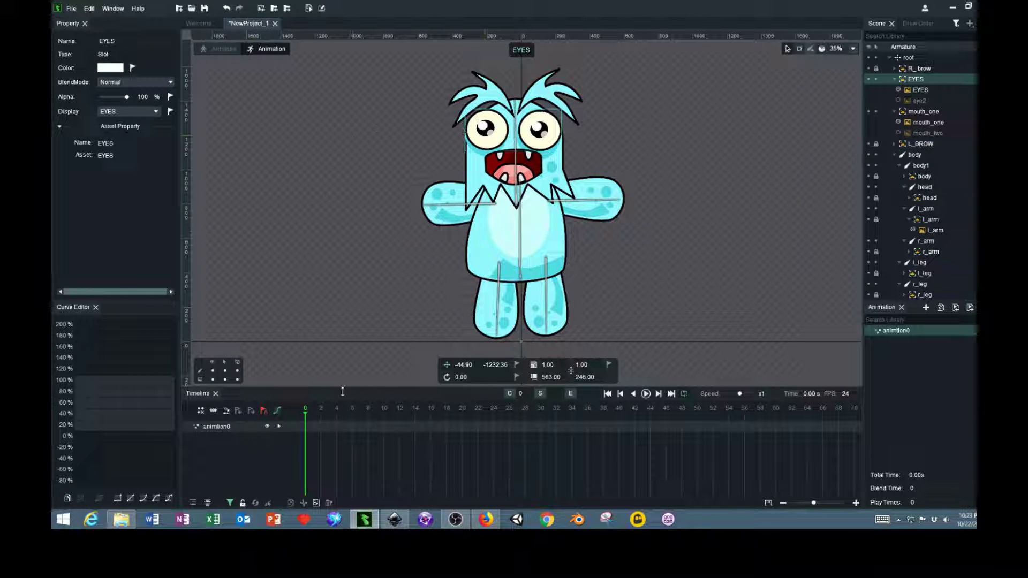
left_click(519, 111)
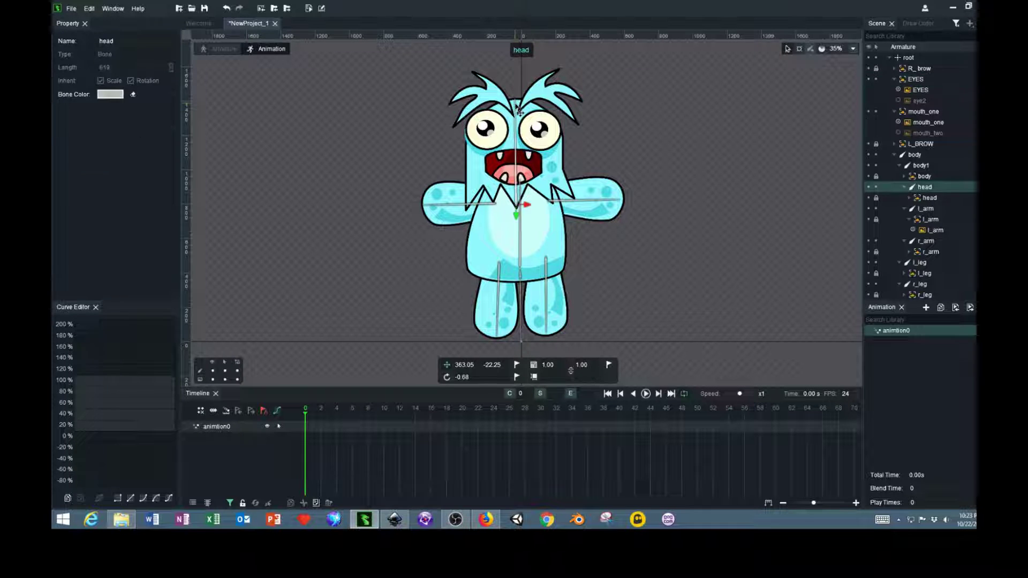
left_click(801, 48)
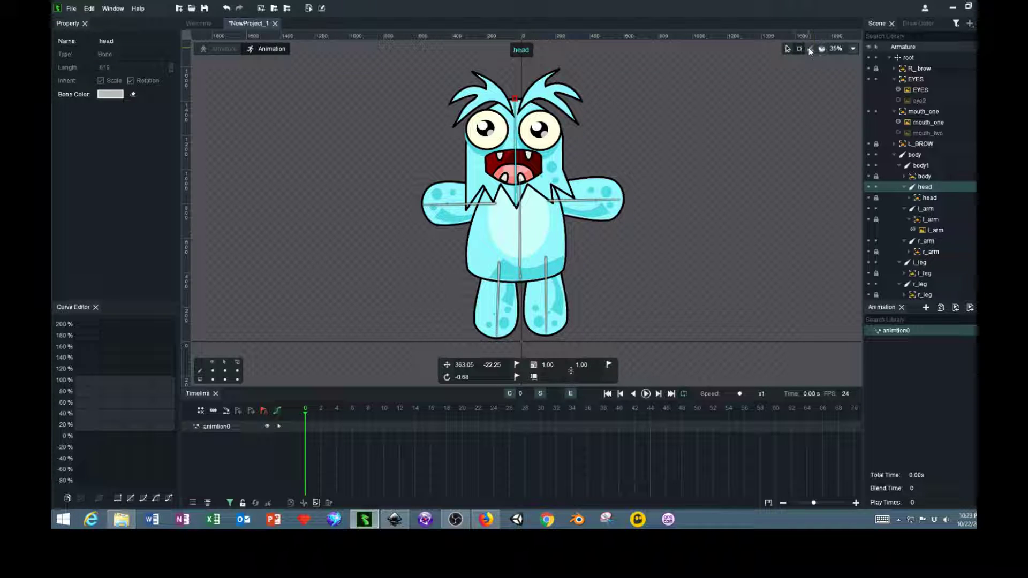
Step: Rename the animtion0 animation to 'default'
double_click(893, 331)
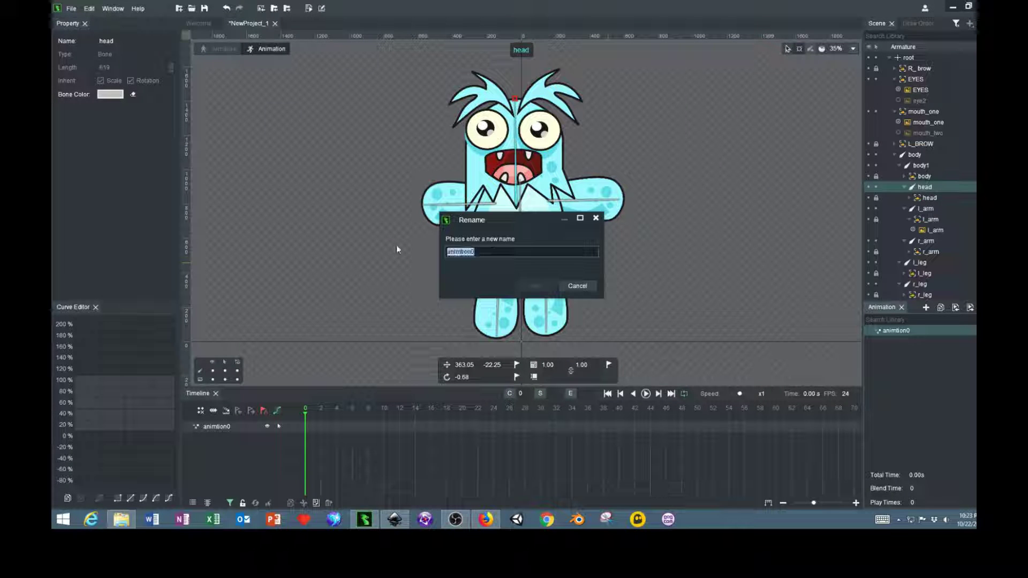
type("daul")
key("BackSpace")
key("BackSpace")
key("BackSpace")
type("efault")
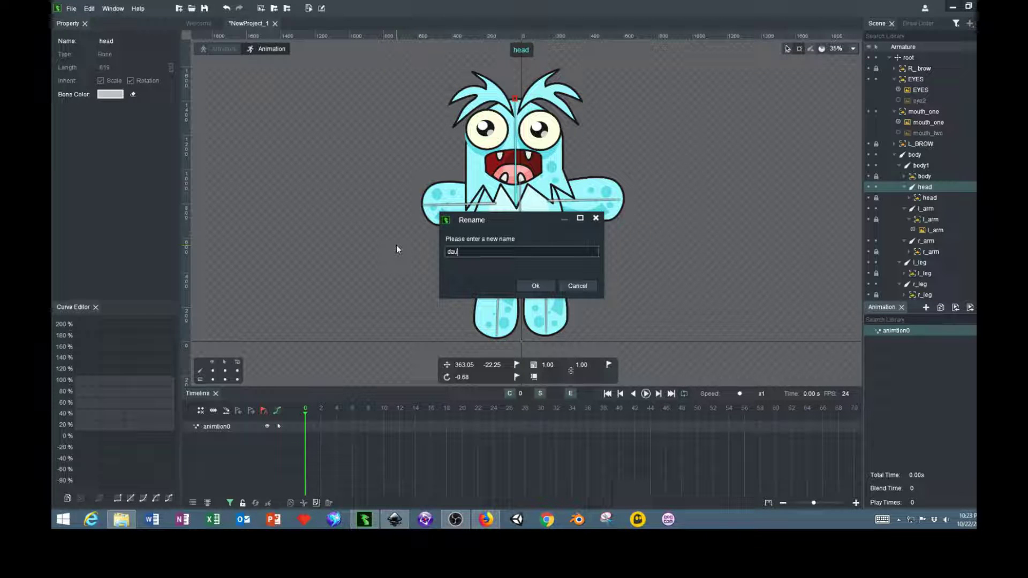
key("Return")
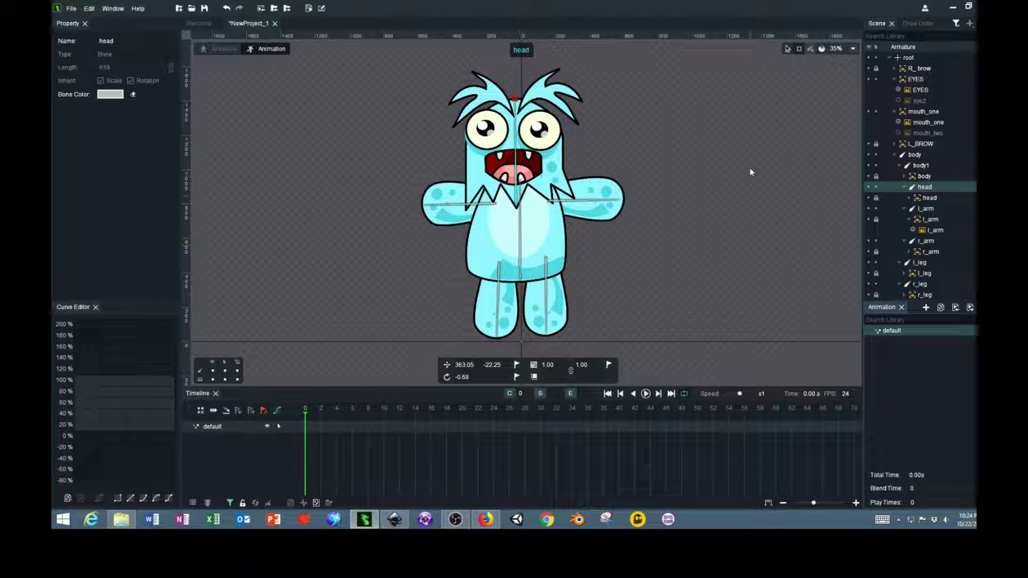
Step: Clone 'default', name the copy 'animation', and tilt the head to -25.21°
right_click(852, 333)
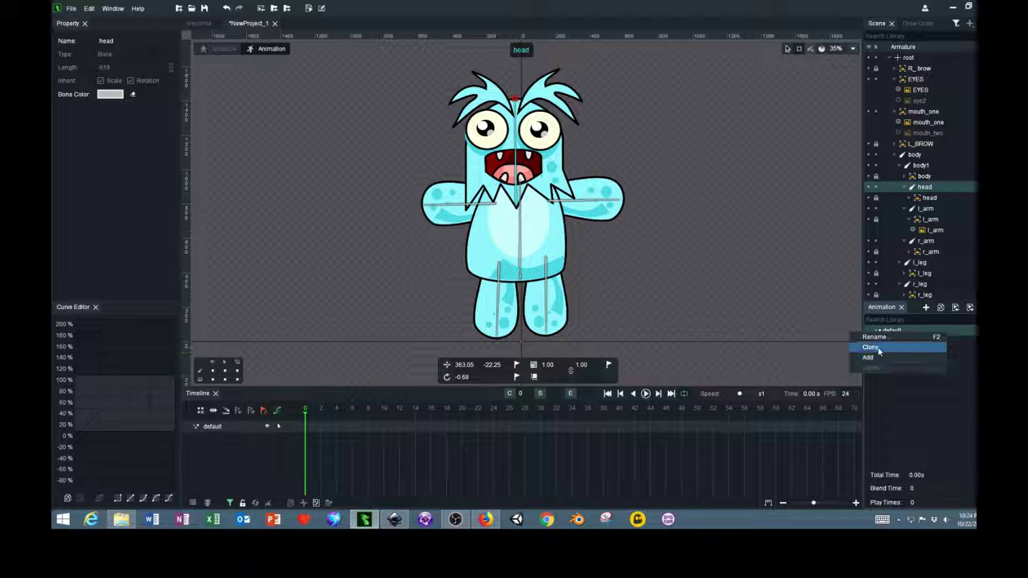
left_click(877, 348)
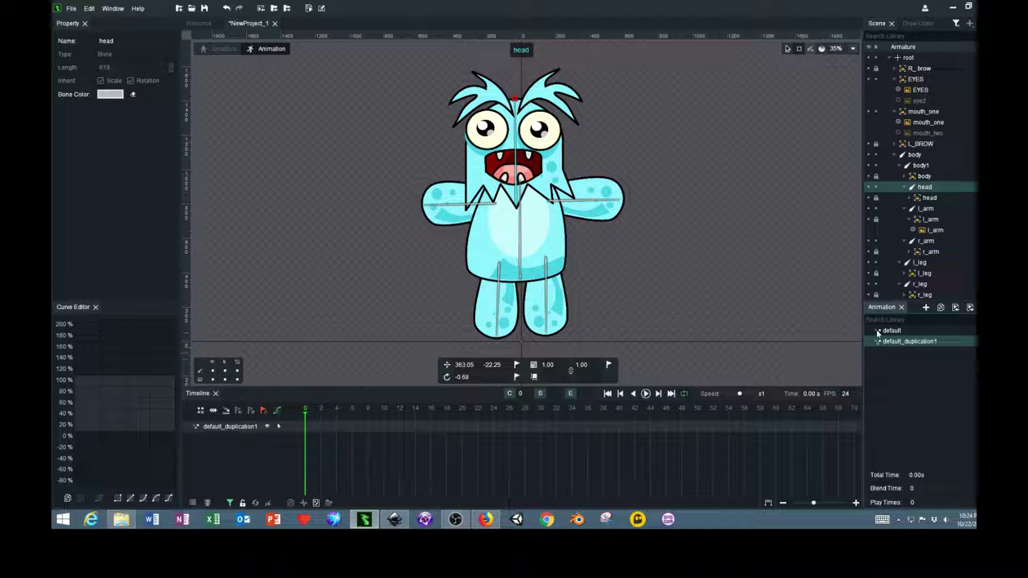
double_click(924, 343)
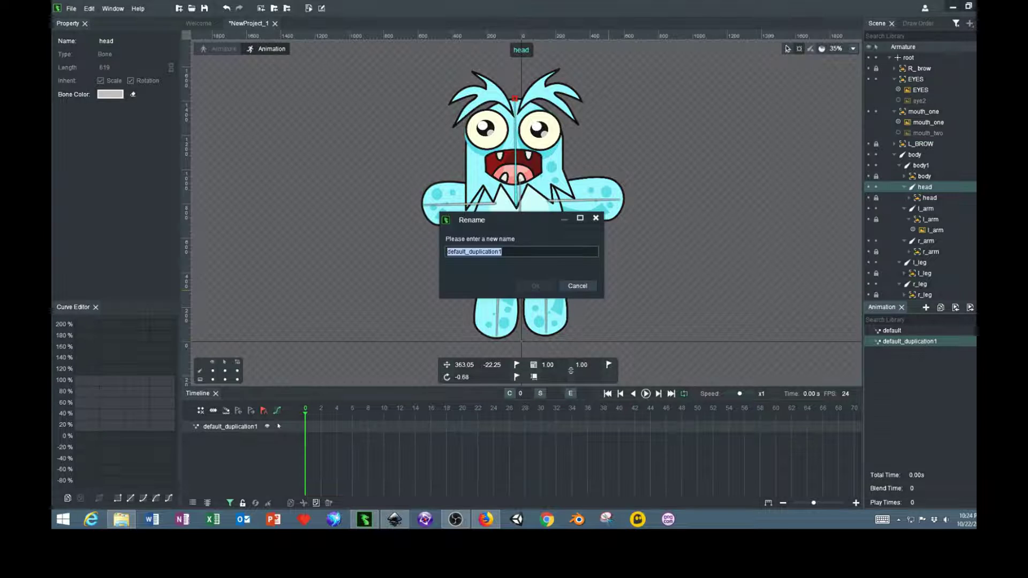
type("an")
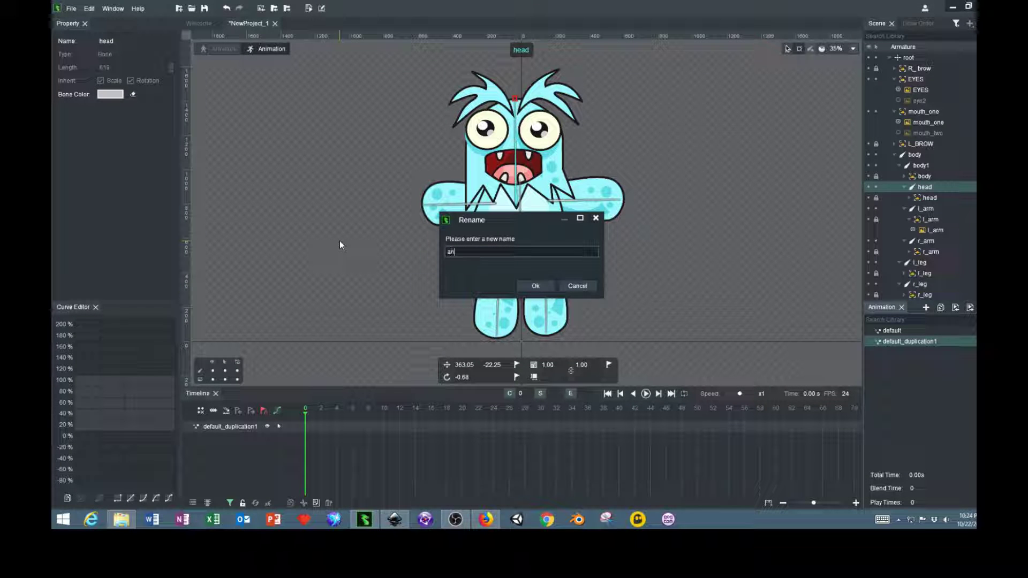
type("imation")
key("Return")
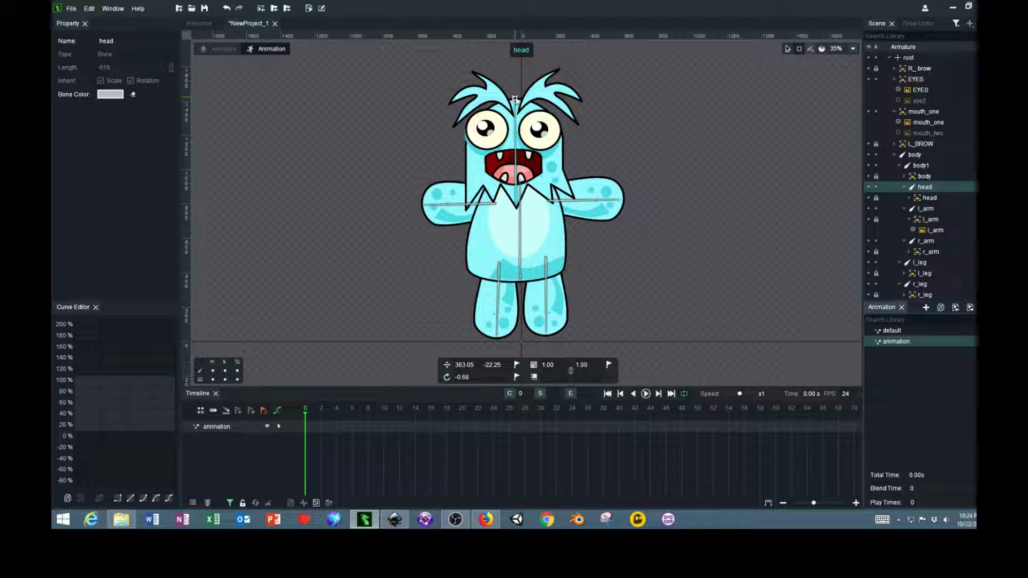
left_click_drag(515, 99, 471, 105)
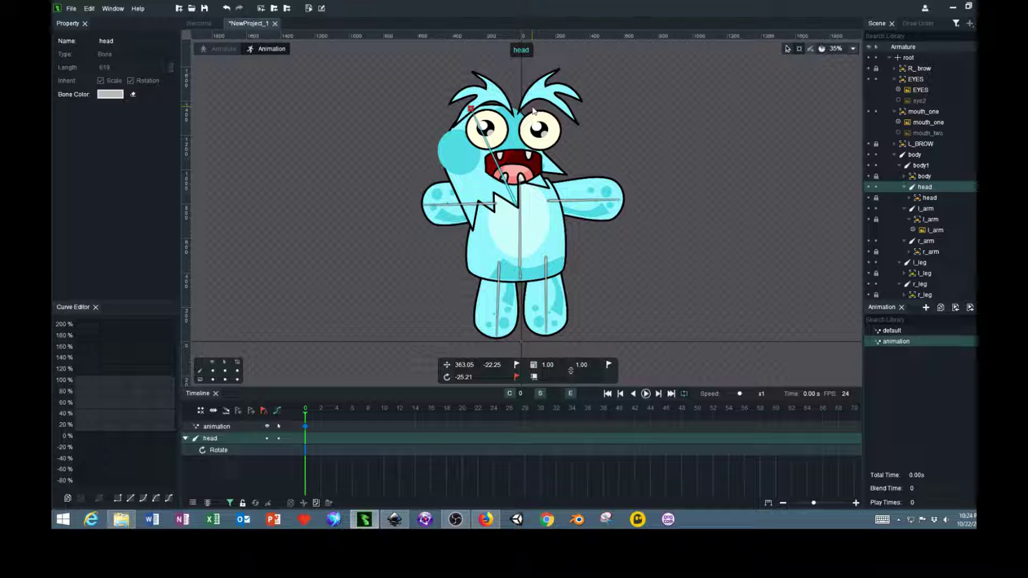
Step: Undo the trial head tilt and return to the Armature view
key("ctrl+z")
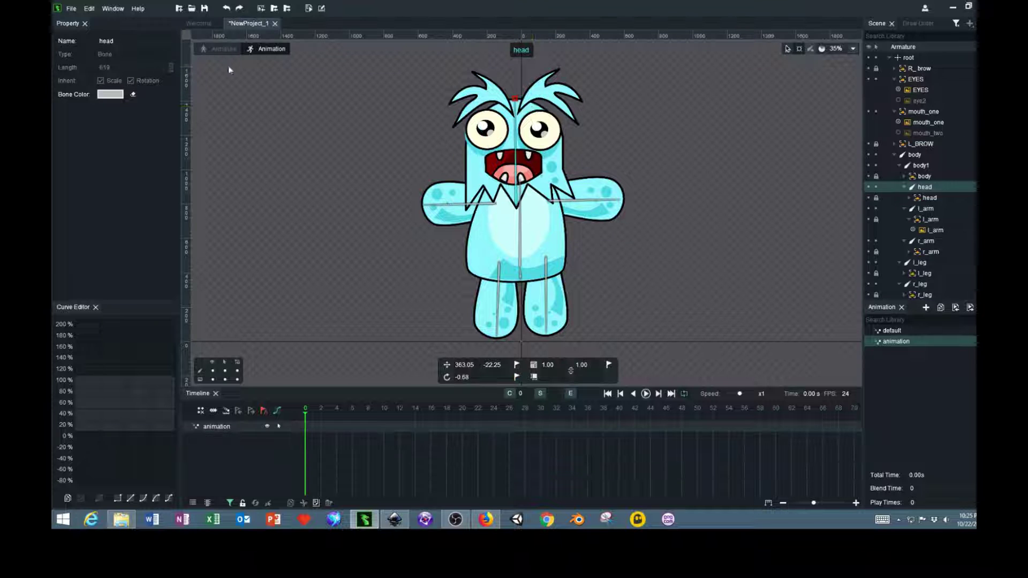
left_click(224, 49)
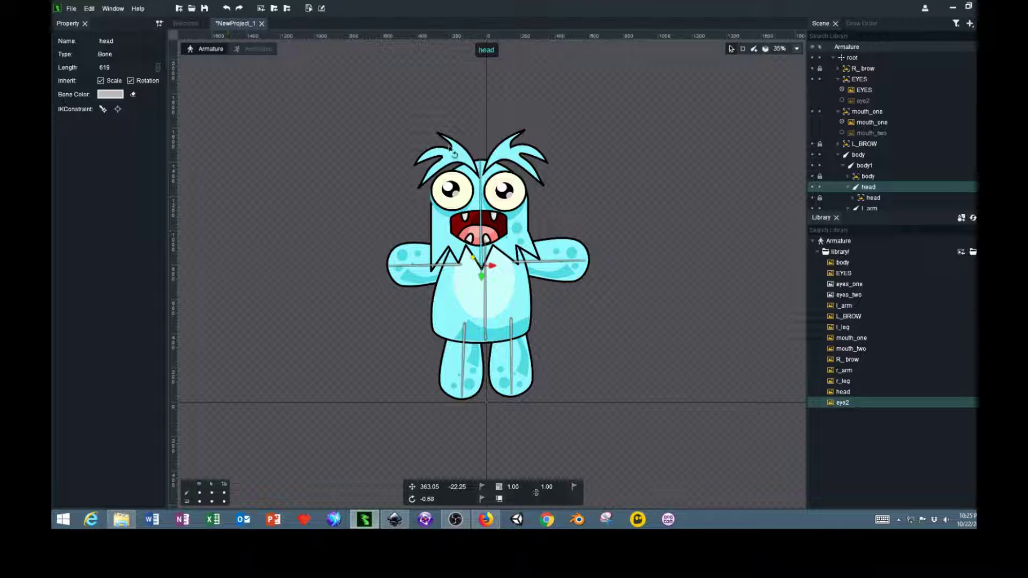
Step: Apply Show & Unlock All to the whole rig, then select the R_brow hair piece
left_click(478, 101)
right_click(477, 102)
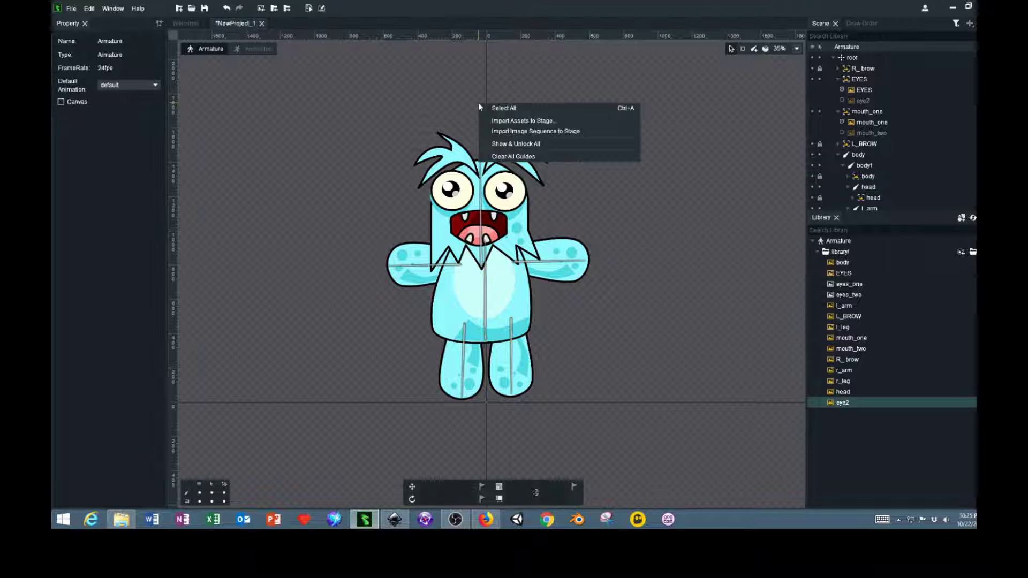
left_click(528, 143)
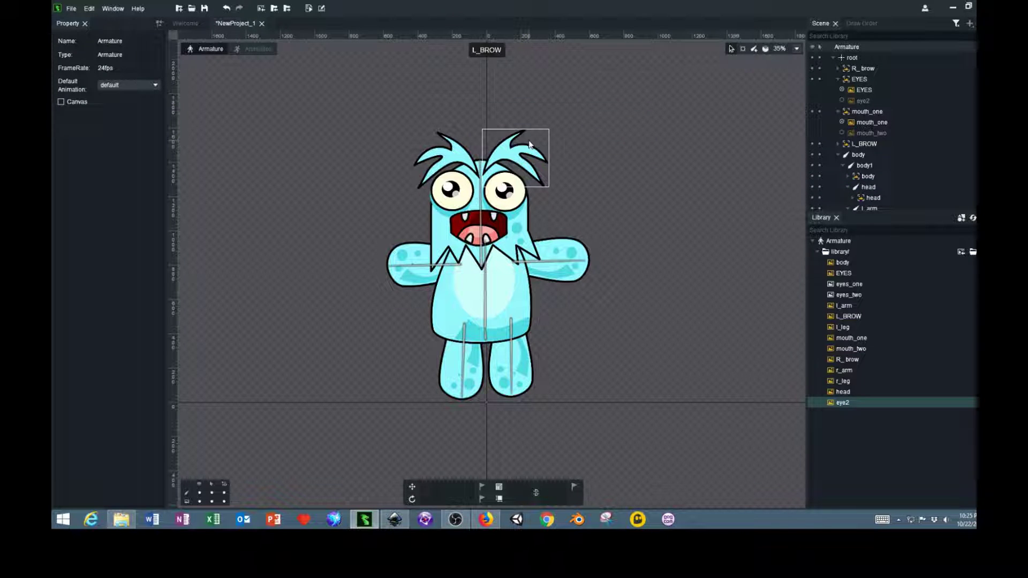
left_click(458, 155)
left_click(506, 71)
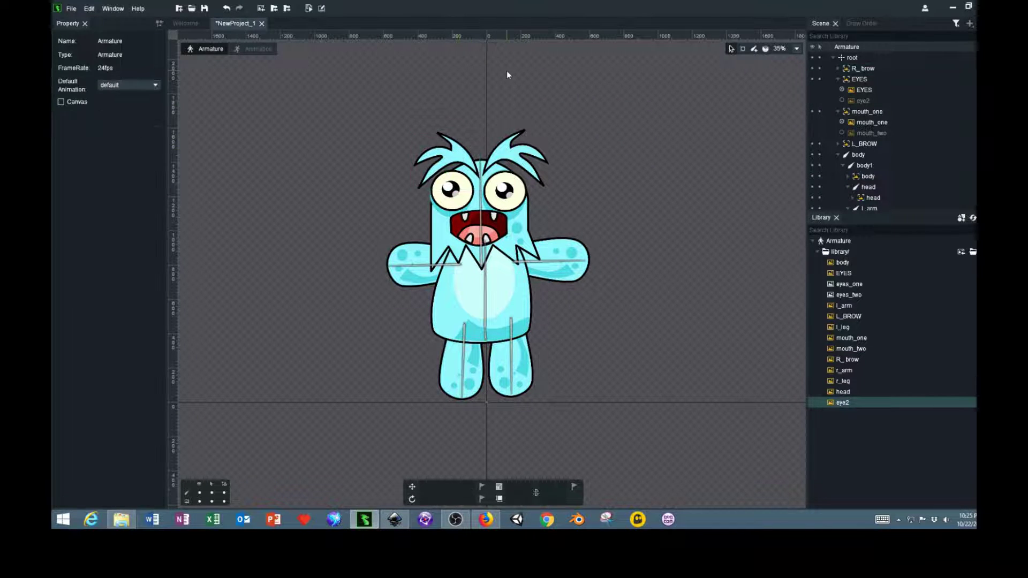
right_click(507, 82)
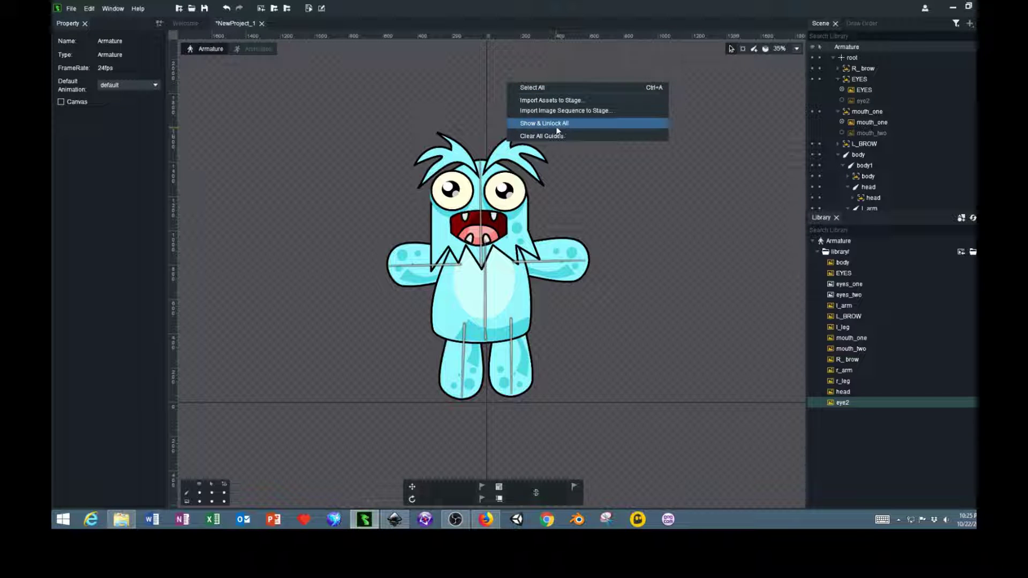
left_click(255, 86)
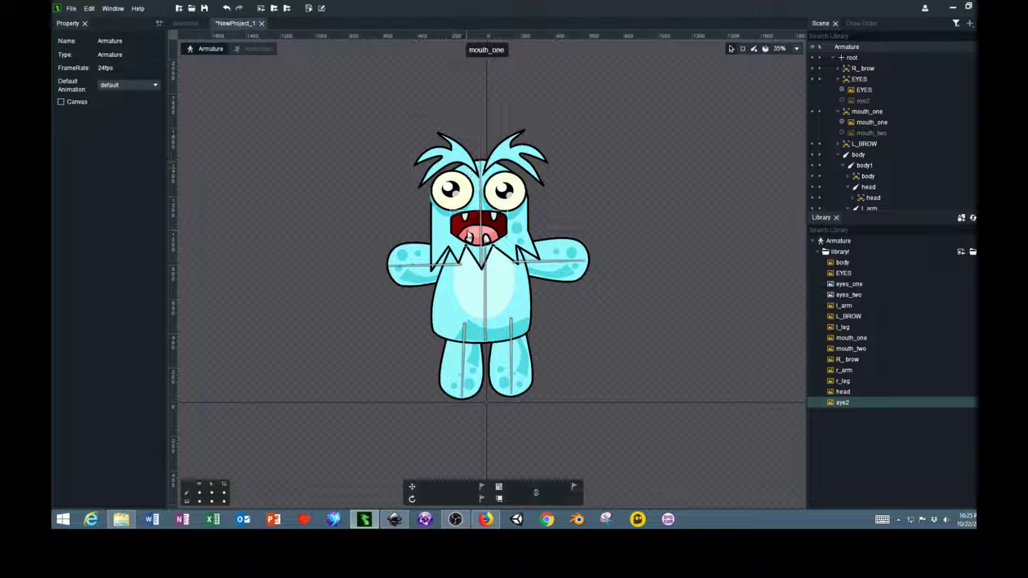
left_click(440, 156)
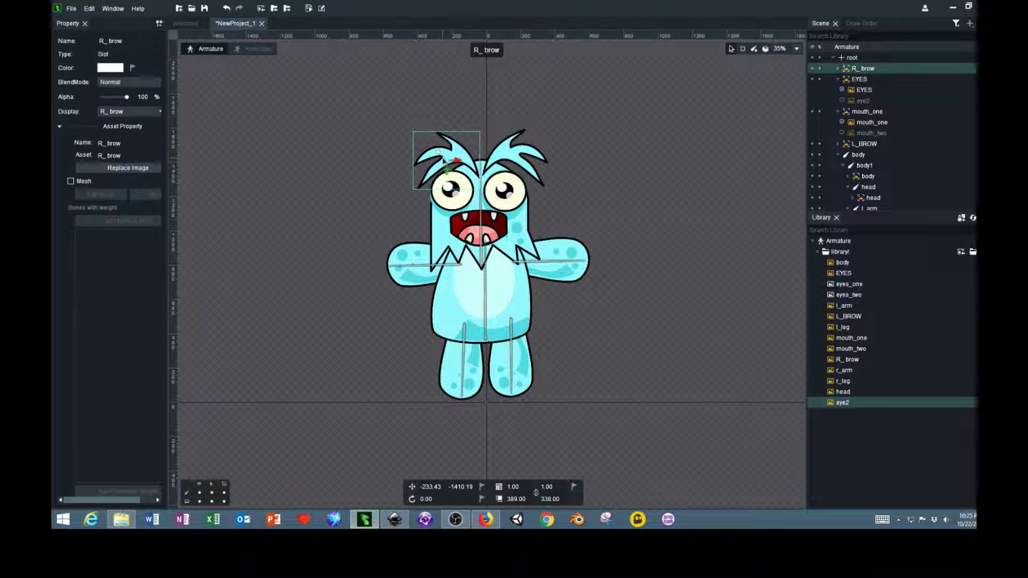
right_click(462, 146)
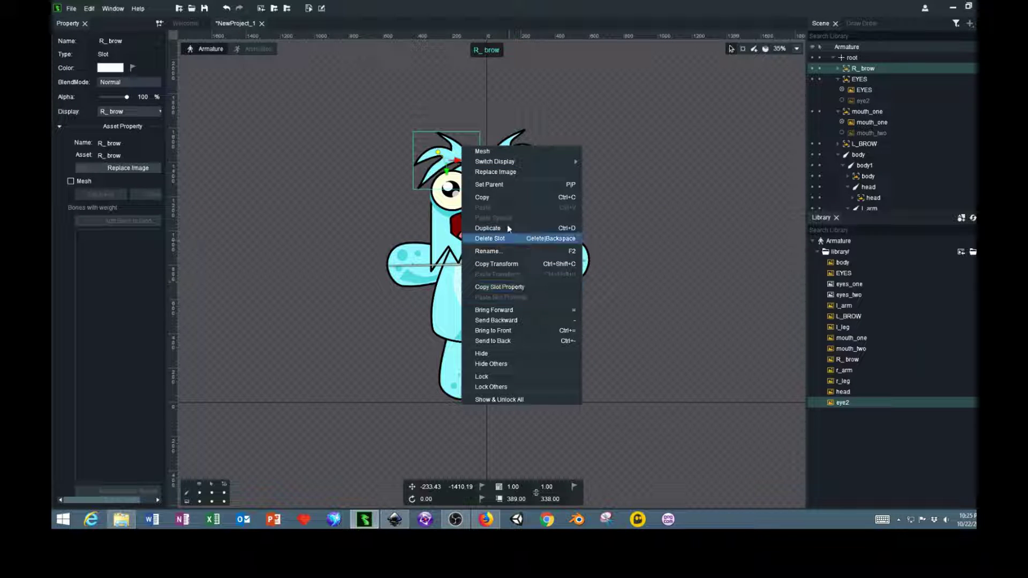
Step: Parent the R_brow and L_BROW slots to the head bone
left_click(489, 184)
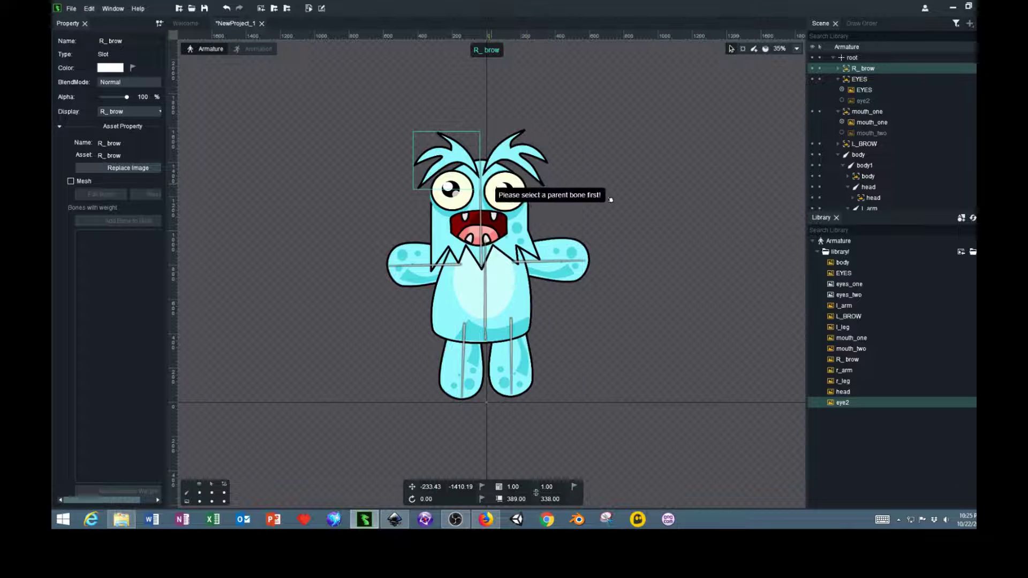
left_click(483, 217)
left_click(500, 149)
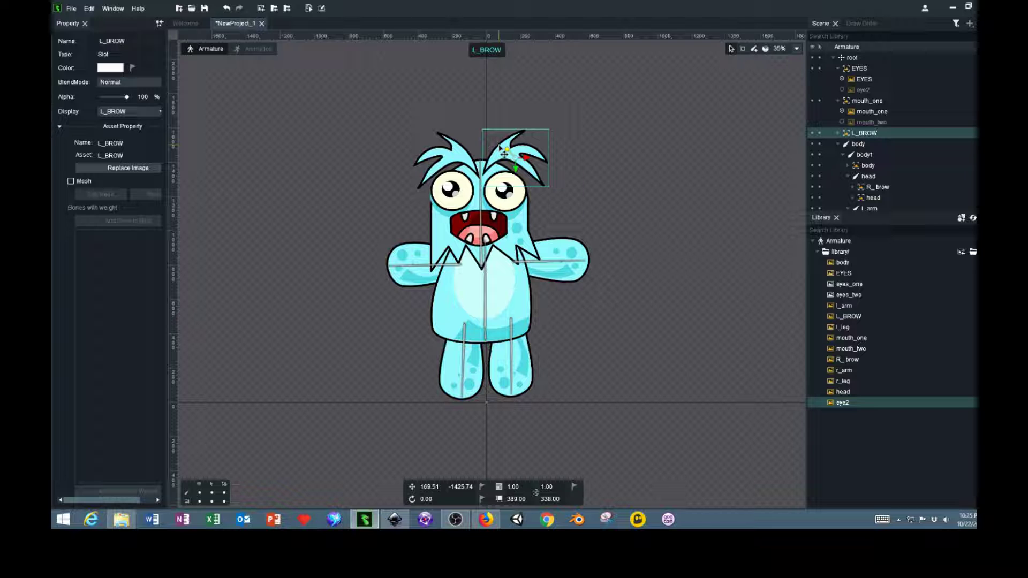
right_click(499, 145)
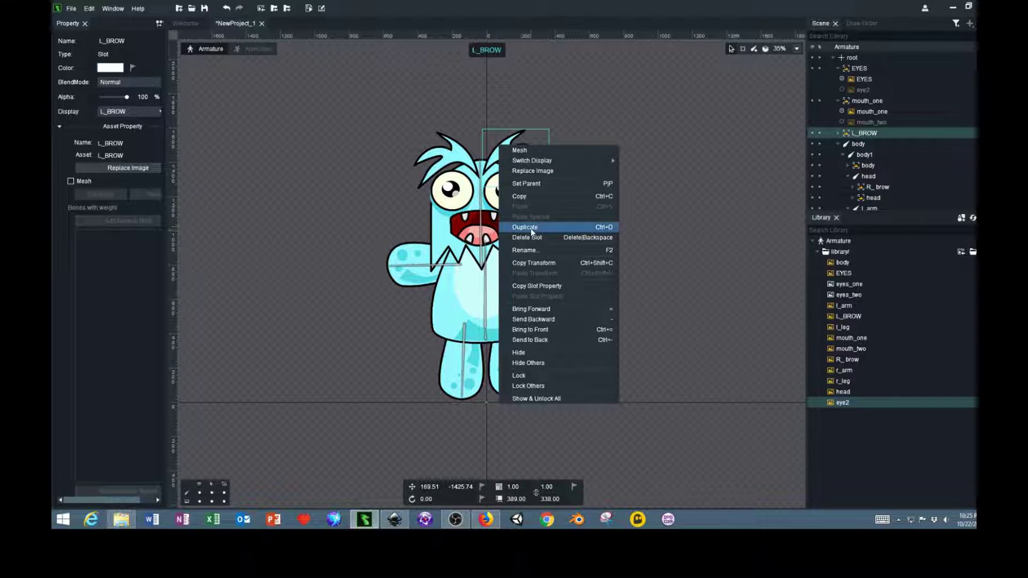
left_click(522, 185)
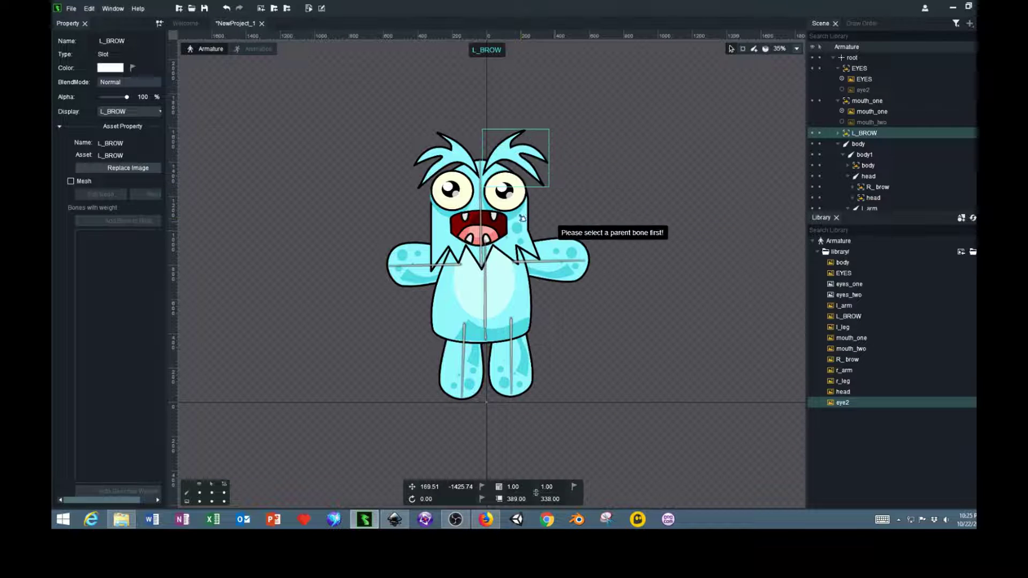
left_click(485, 216)
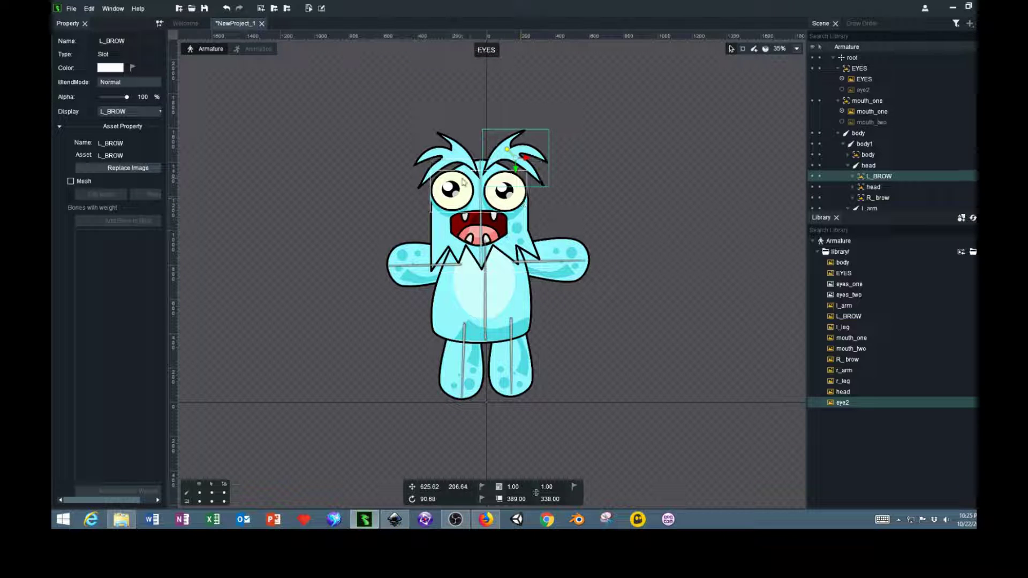
Step: Make the head bone the parent of the mouth_one slot
right_click(514, 196)
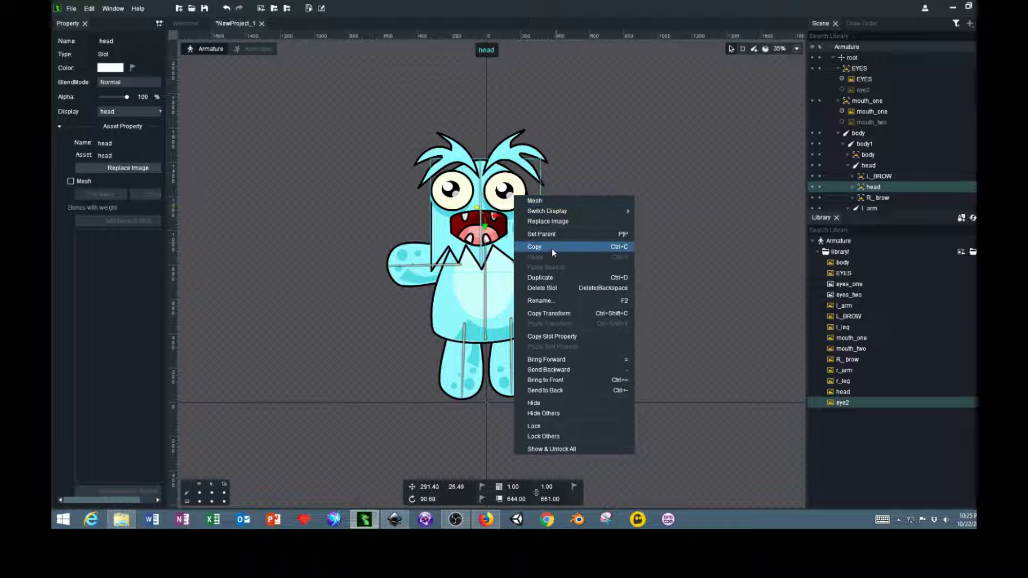
left_click(548, 232)
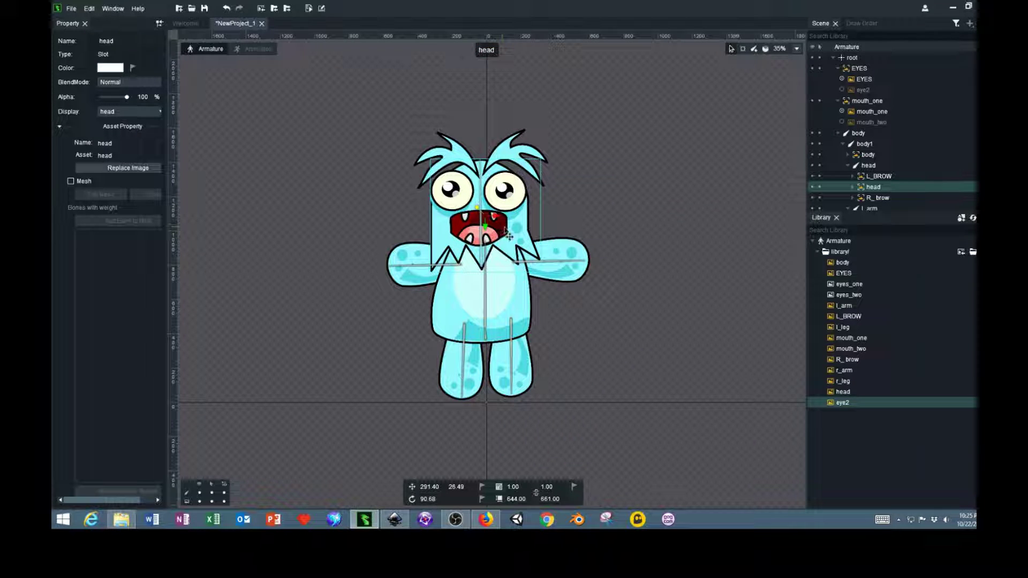
left_click(554, 244)
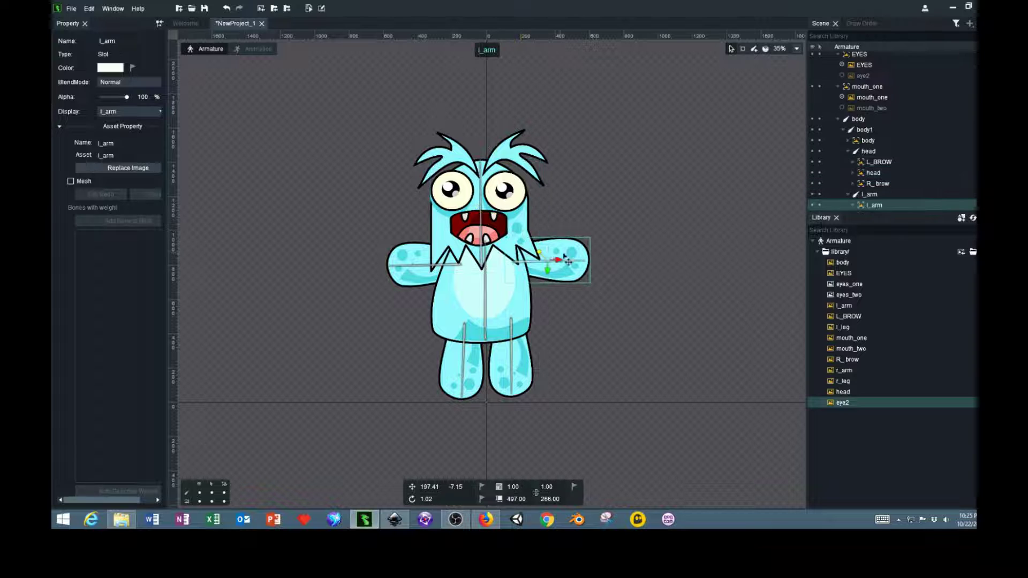
left_click(491, 227)
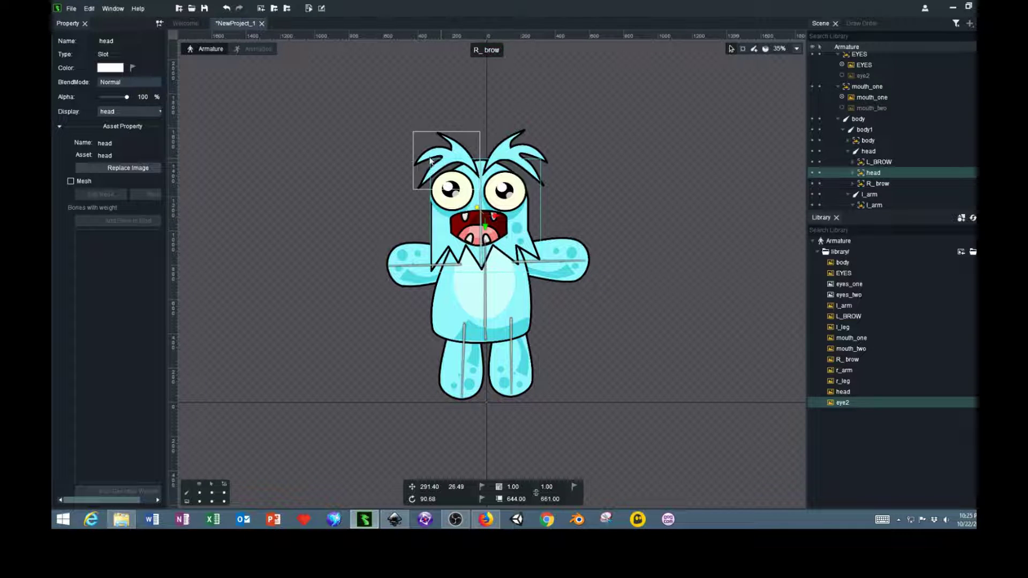
scroll(427, 220, "up", 4)
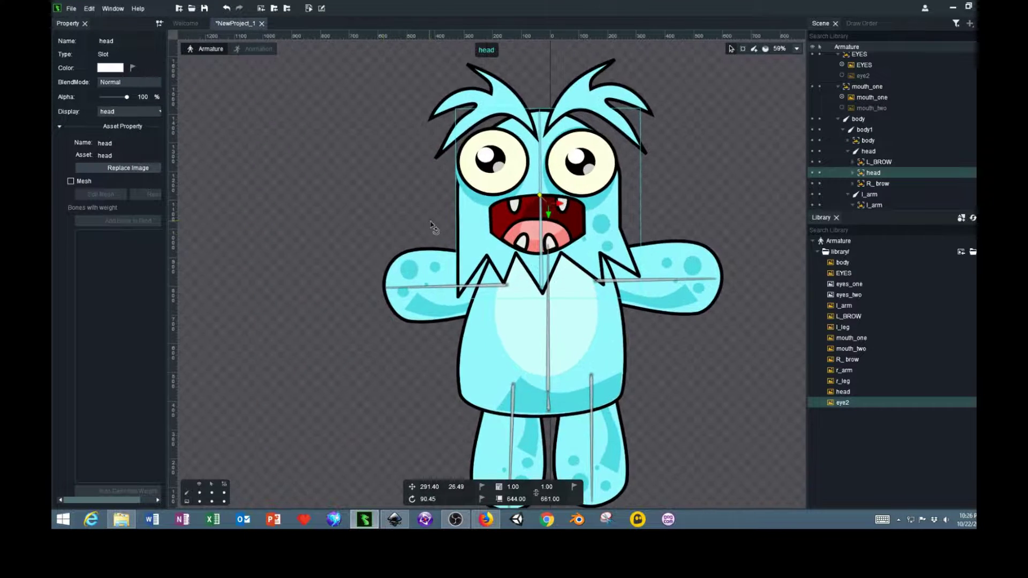
left_click(438, 129)
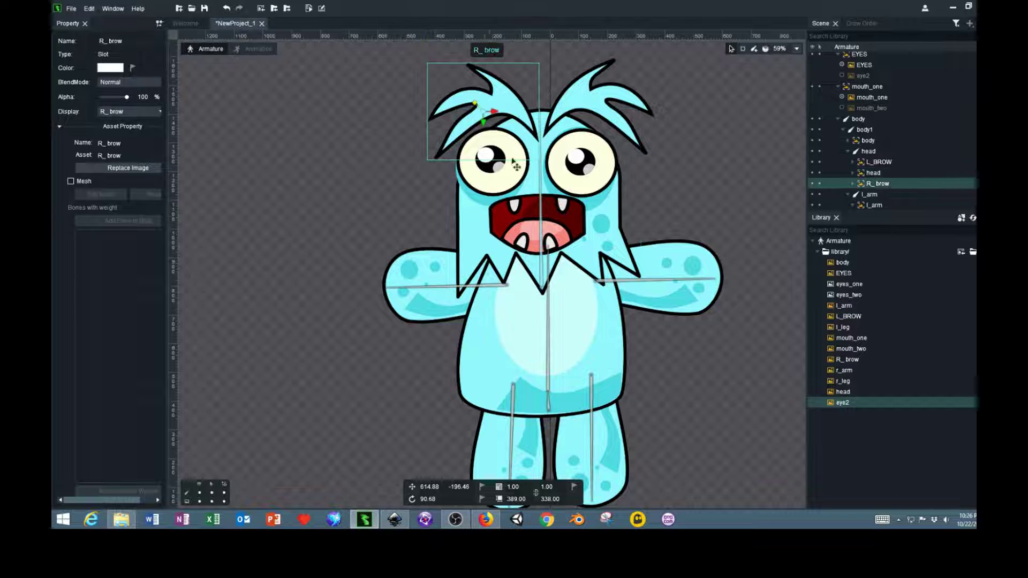
left_click(518, 214)
right_click(517, 211)
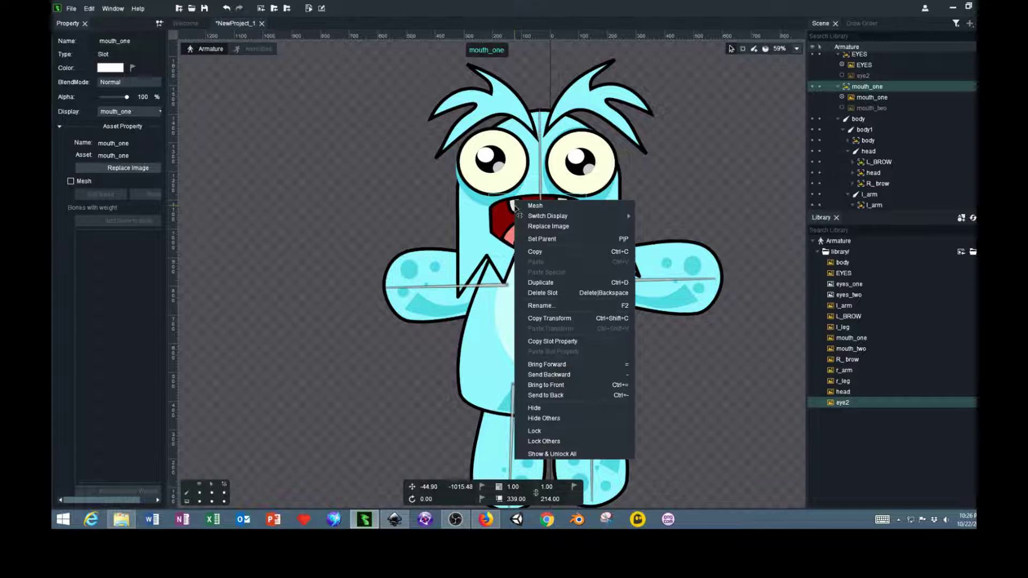
left_click(557, 242)
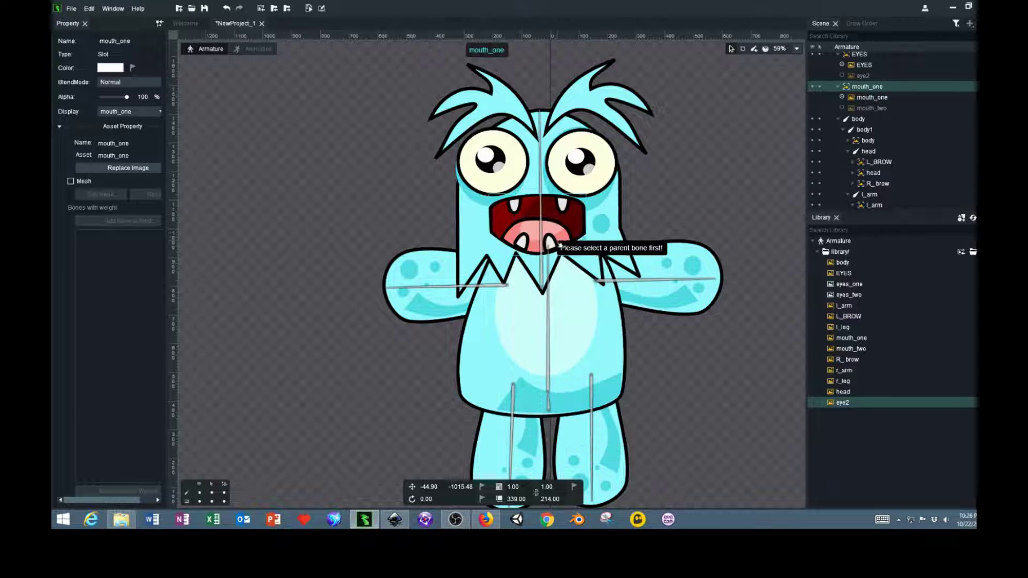
left_click(542, 183)
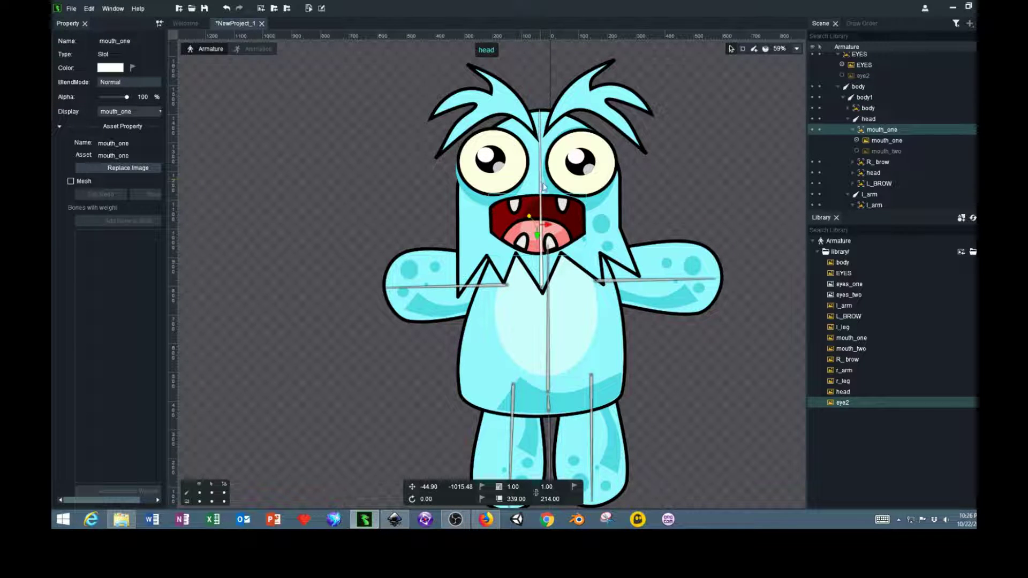
Step: Rotate the head bone to check that the mouth follows
left_click(731, 48)
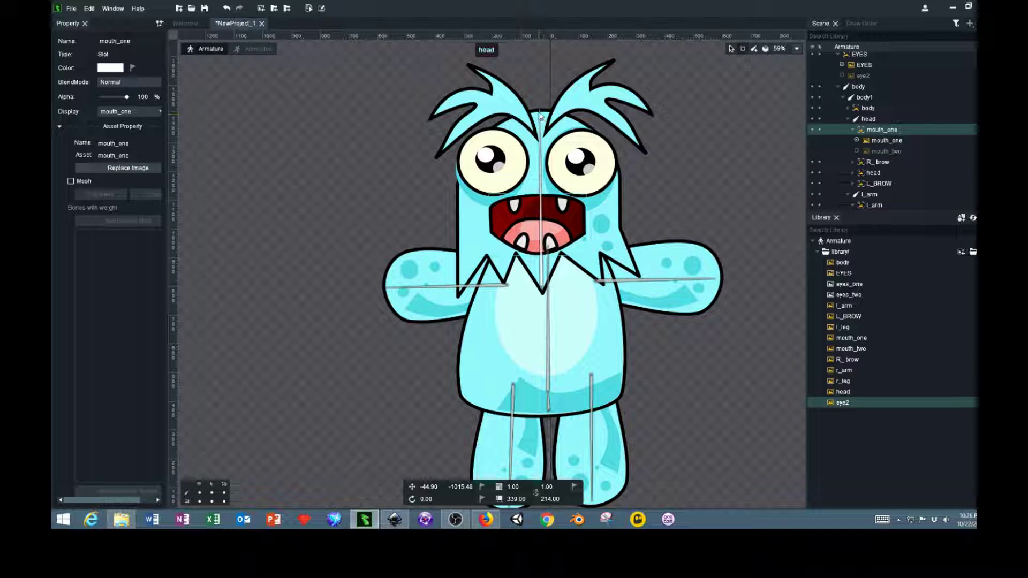
left_click(539, 115)
left_click_drag(539, 115, 622, 130)
Step: Undo the test rotation and parent the EYES slot to the head bone
key("ctrl+z")
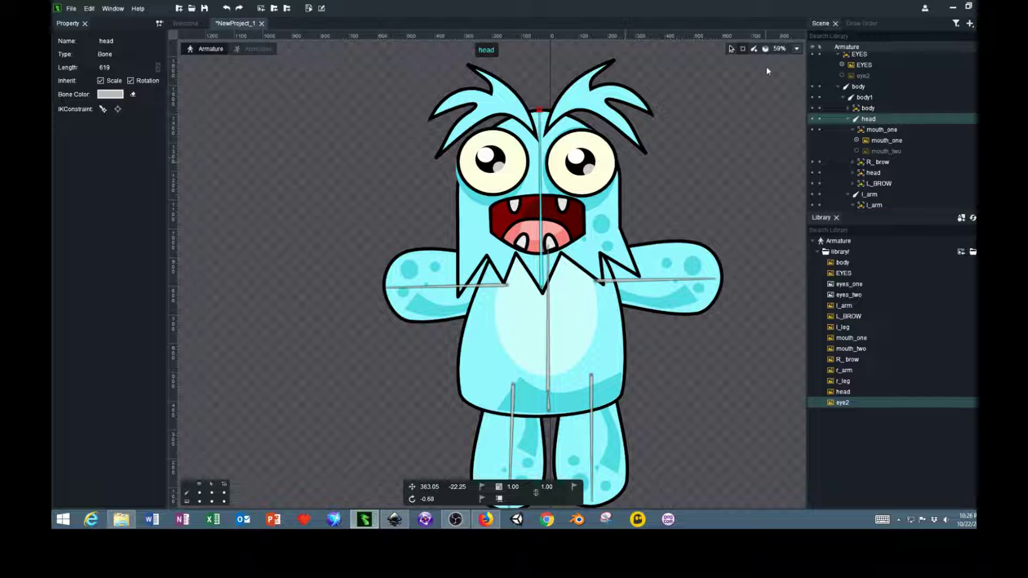
left_click(730, 49)
left_click(611, 171)
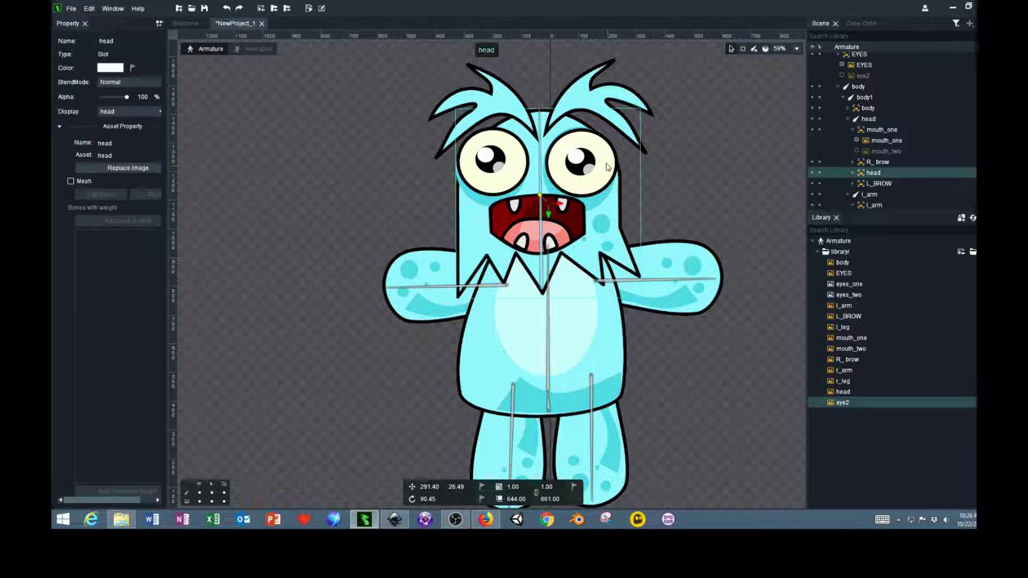
left_click(659, 276)
left_click(578, 158)
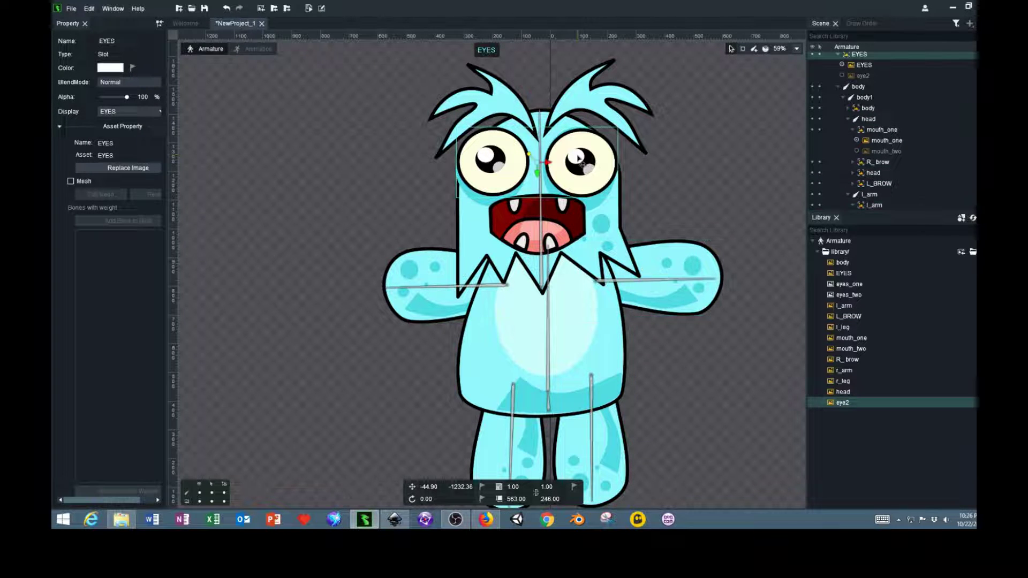
right_click(578, 158)
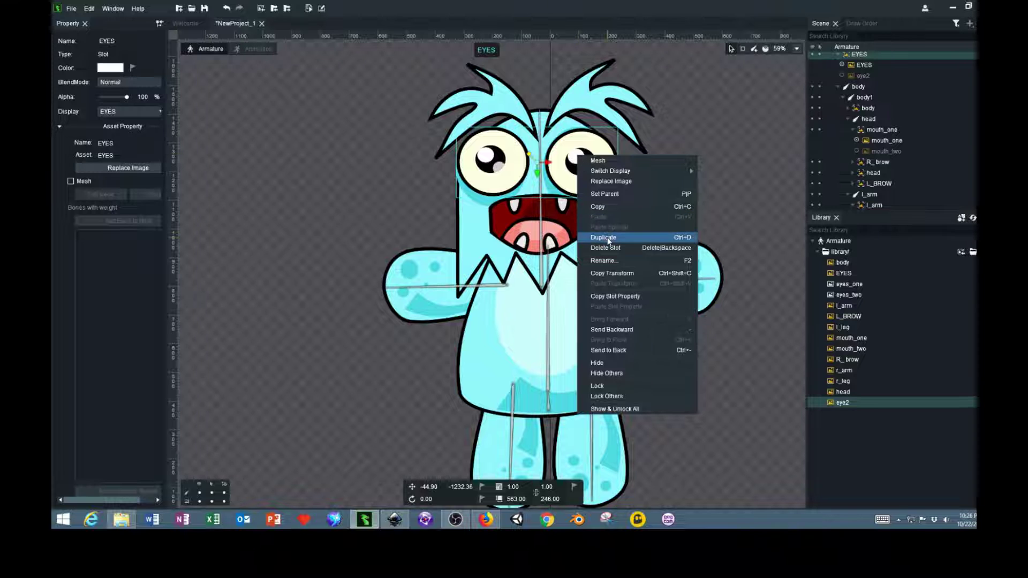
left_click(605, 195)
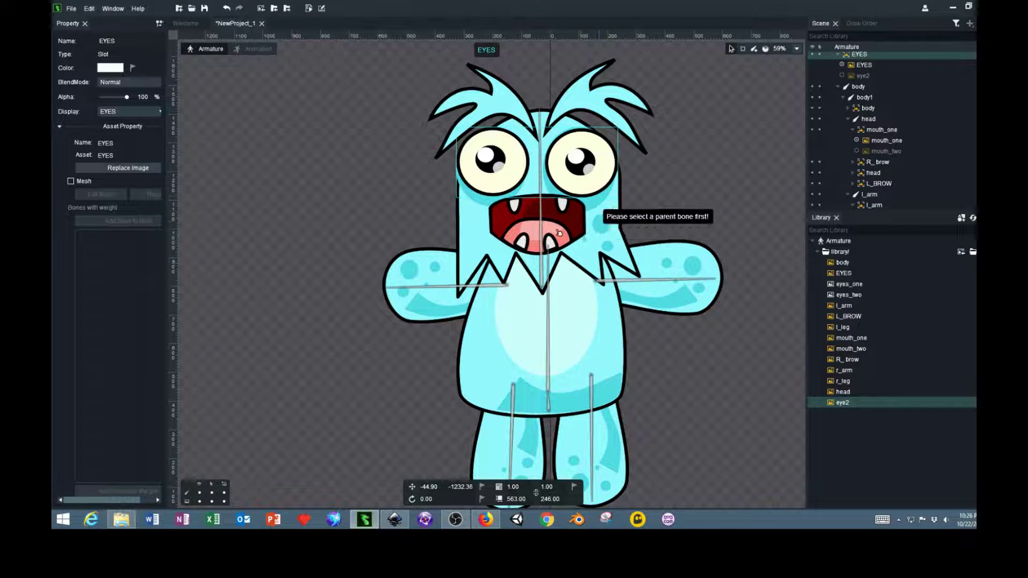
left_click(544, 233)
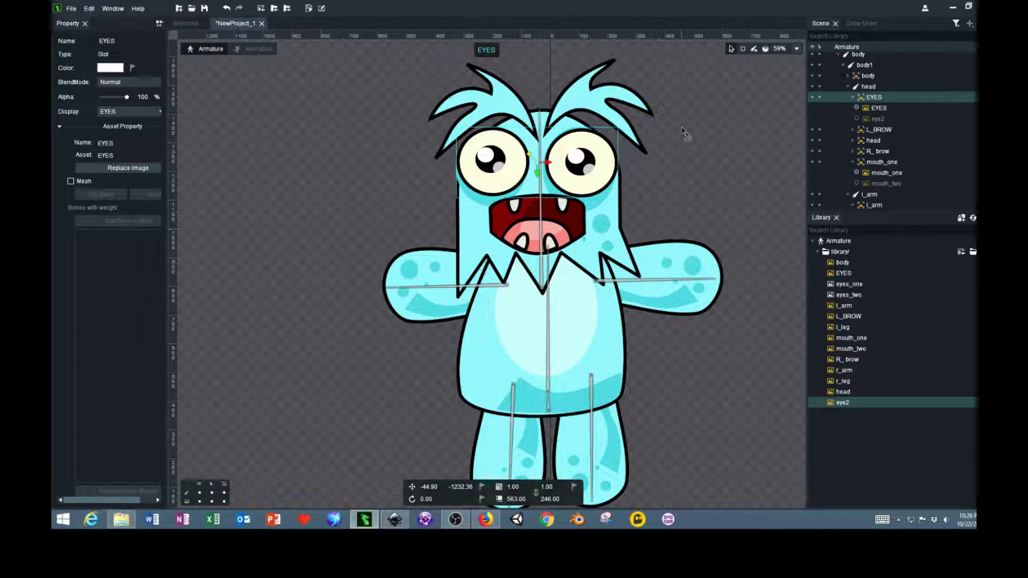
Step: Test-rotate the head to confirm the eyes follow, undo it, and enter Animation mode
left_click(541, 116)
mouse_move(540, 116)
left_mouse_down()
mouse_move(594, 115)
mouse_move(542, 107)
left_mouse_up()
key("ctrl+z")
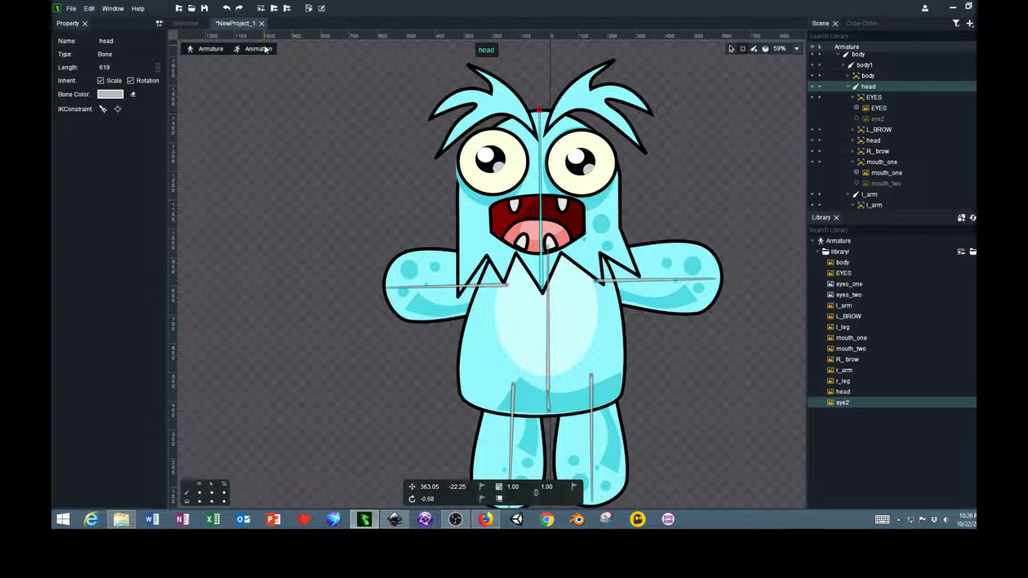
left_click(259, 49)
scroll(422, 290, "down", 5)
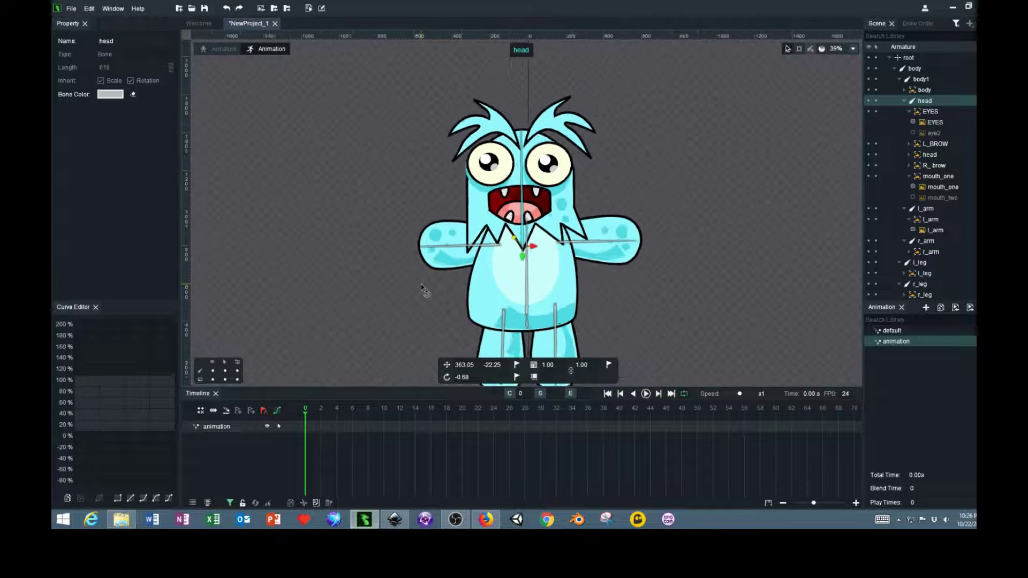
scroll(430, 224, "up", 3)
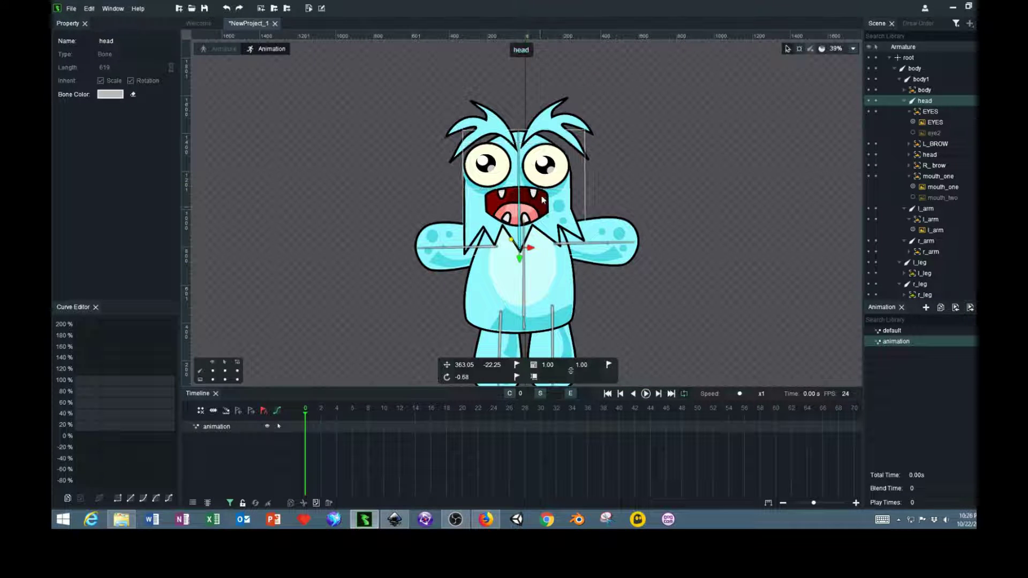
Step: Lock both brows, head, body, both arms and both legs, then return to Animation mode
left_click(216, 49)
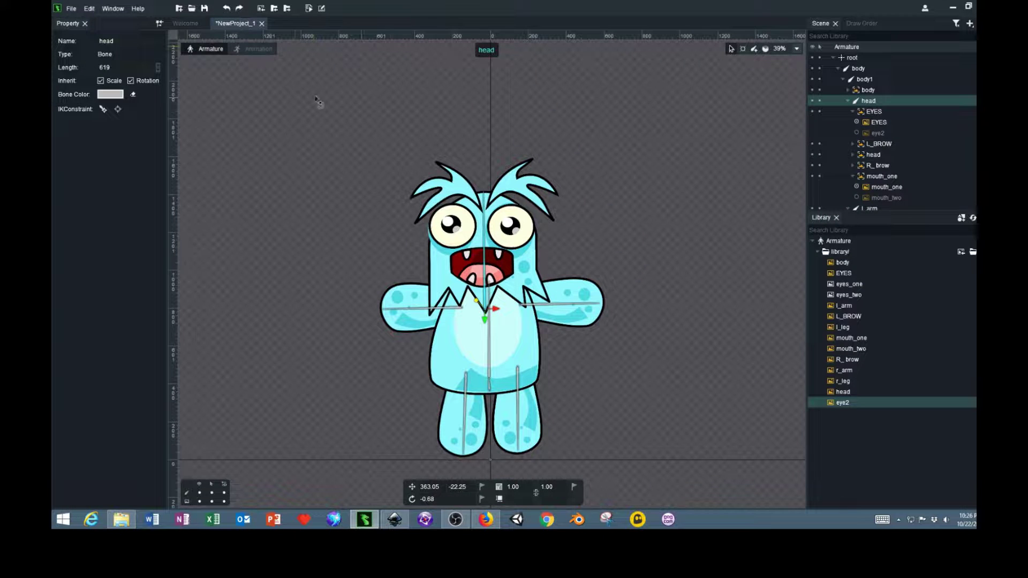
left_click(442, 198)
left_click(531, 191)
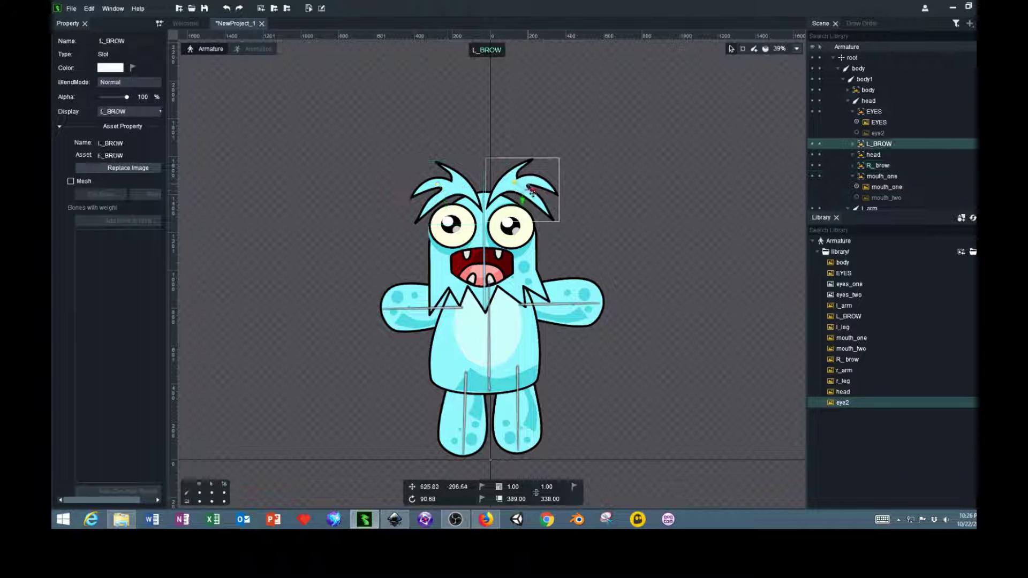
left_click(471, 181, "shift")
left_click(437, 280, "shift")
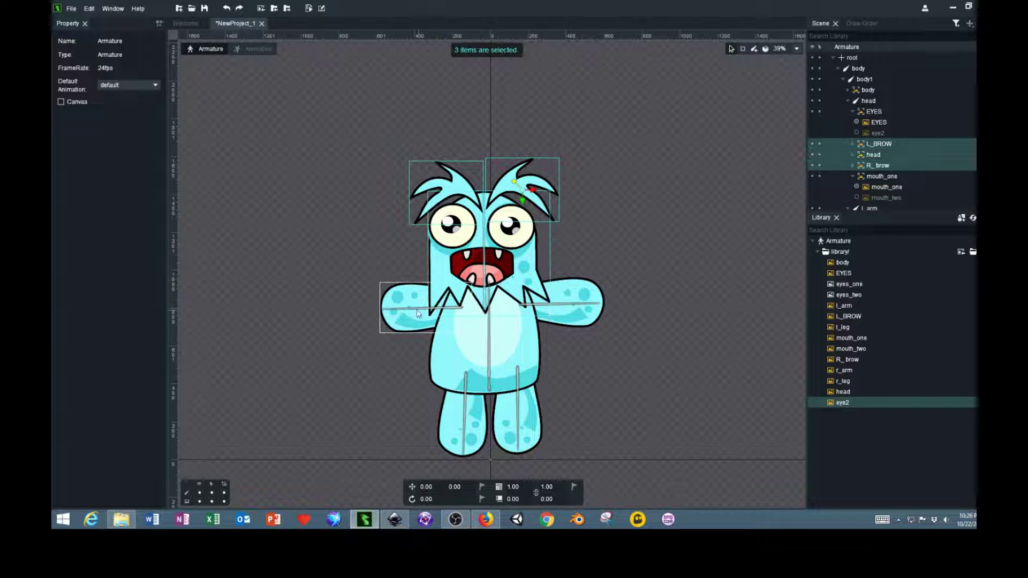
left_click(400, 295, "shift")
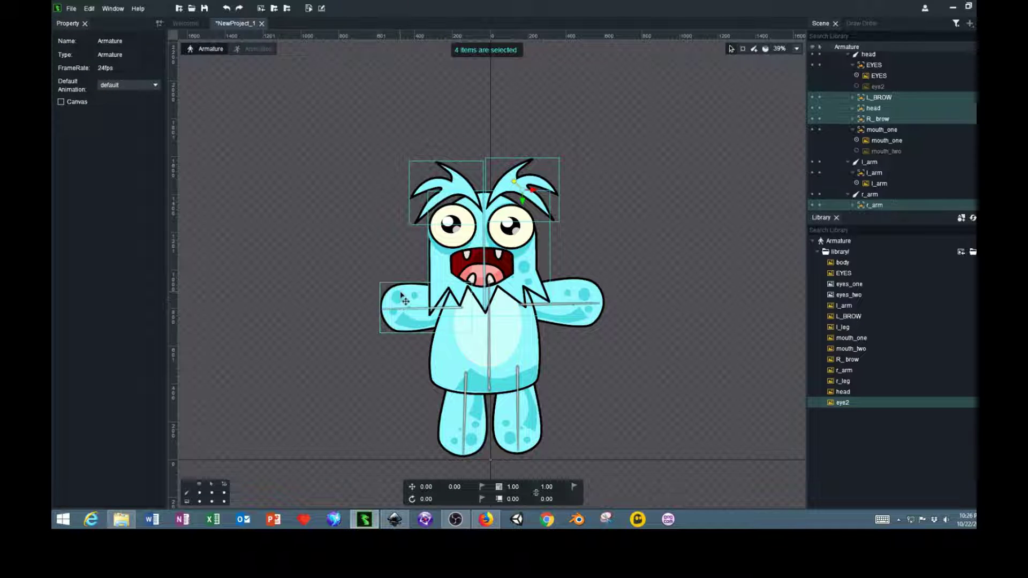
left_click(449, 380, "shift")
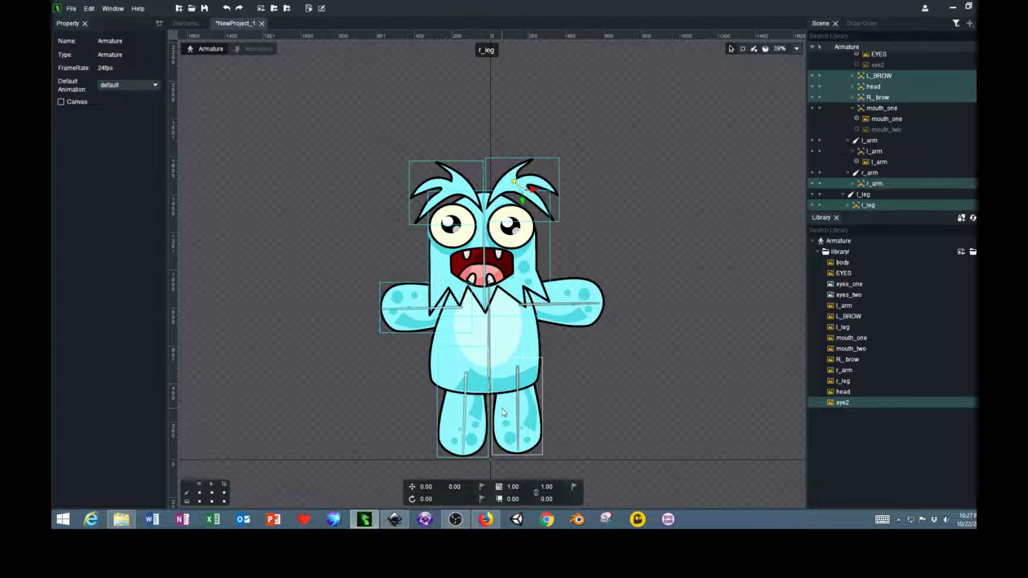
left_click(504, 413, "shift")
left_click(517, 327, "shift")
left_click(581, 318, "shift")
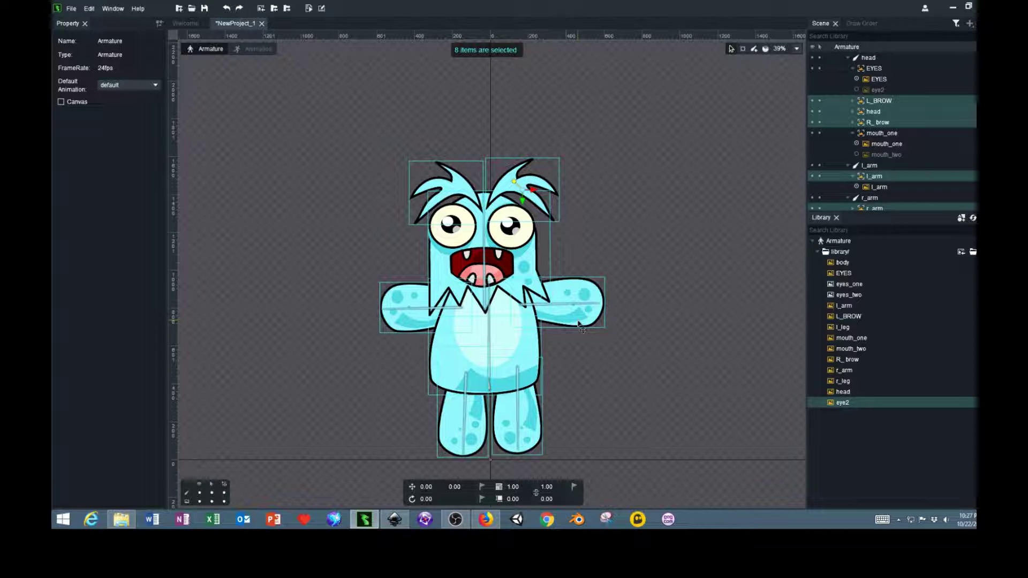
right_click(580, 318)
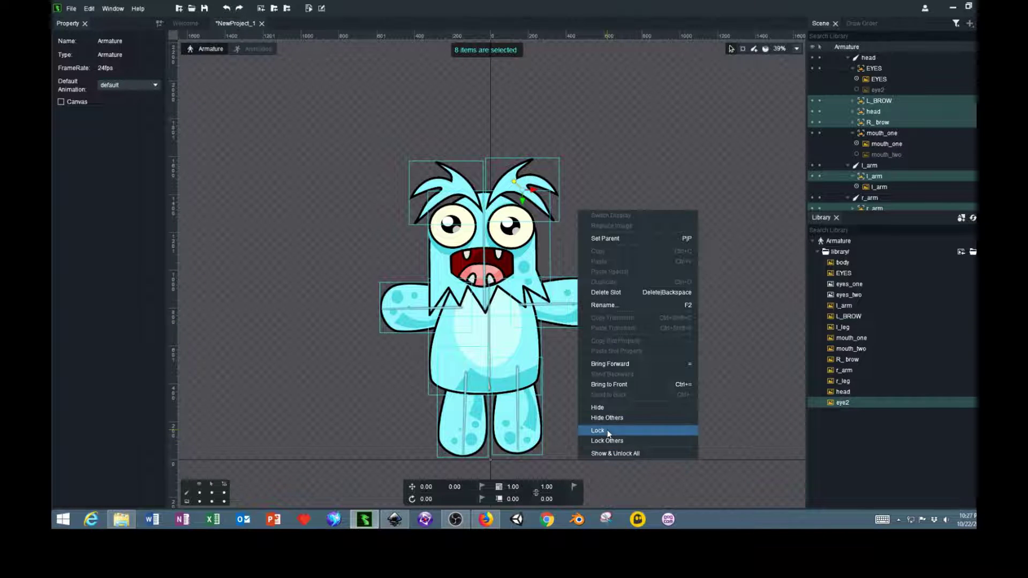
left_click(597, 431)
left_click(268, 49)
Step: Key the head bone tilted to -14.23° at frame 0, then move to frame 20
scroll(681, 274, "down", 5)
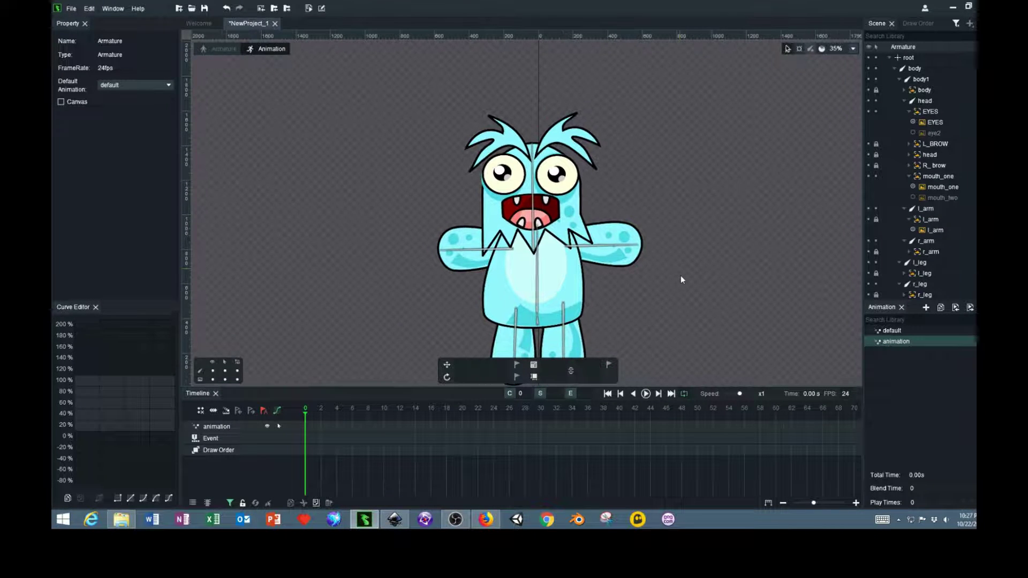
scroll(708, 330, "up", 3)
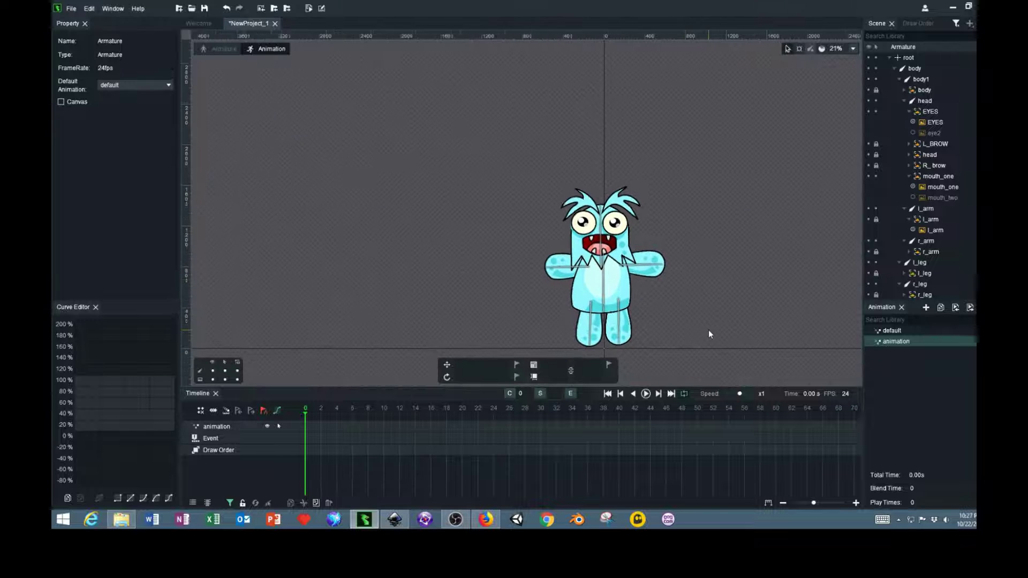
left_click_drag(725, 305, 662, 258)
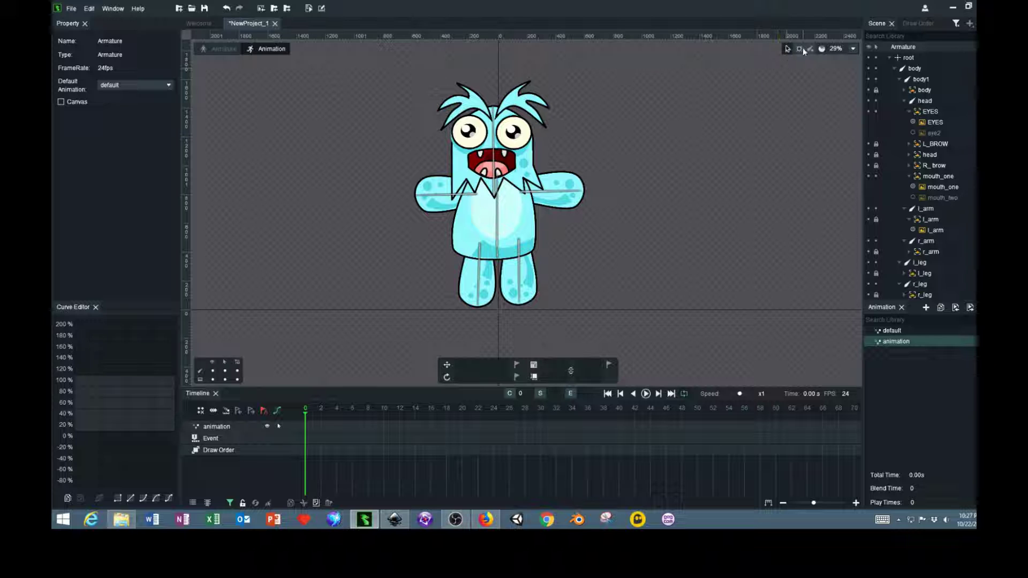
left_click(493, 106)
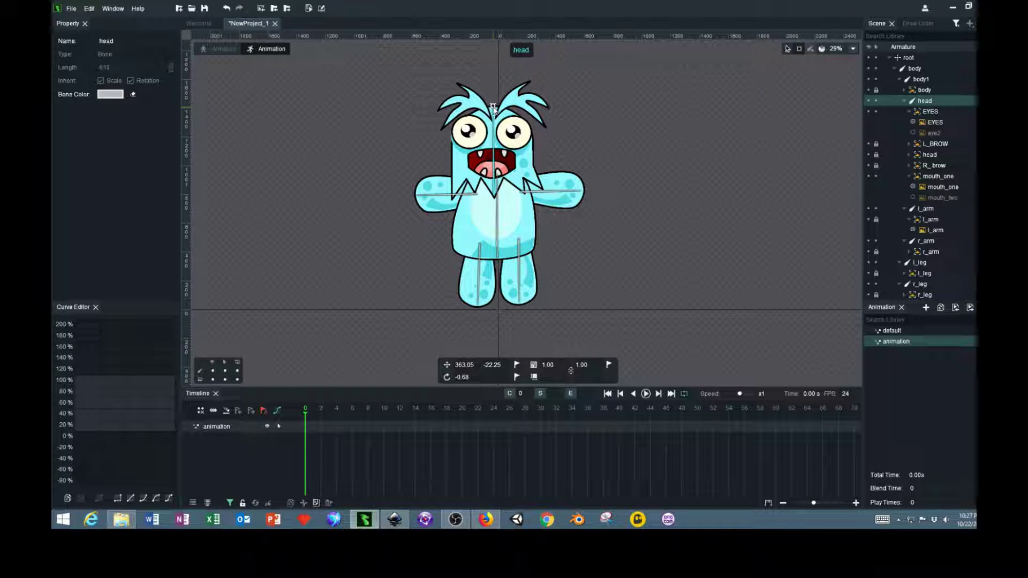
left_click_drag(493, 106, 475, 120)
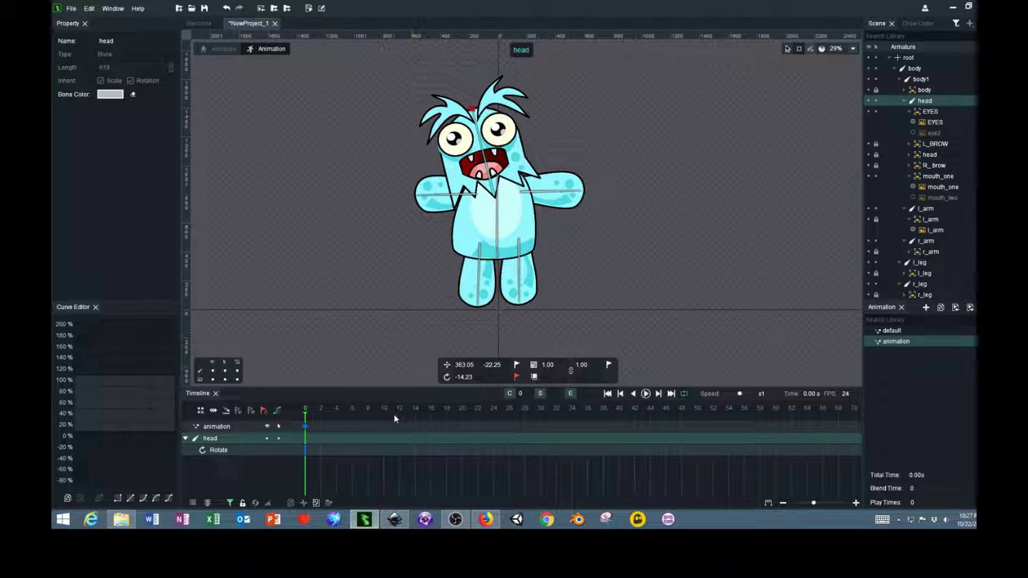
left_click(463, 412)
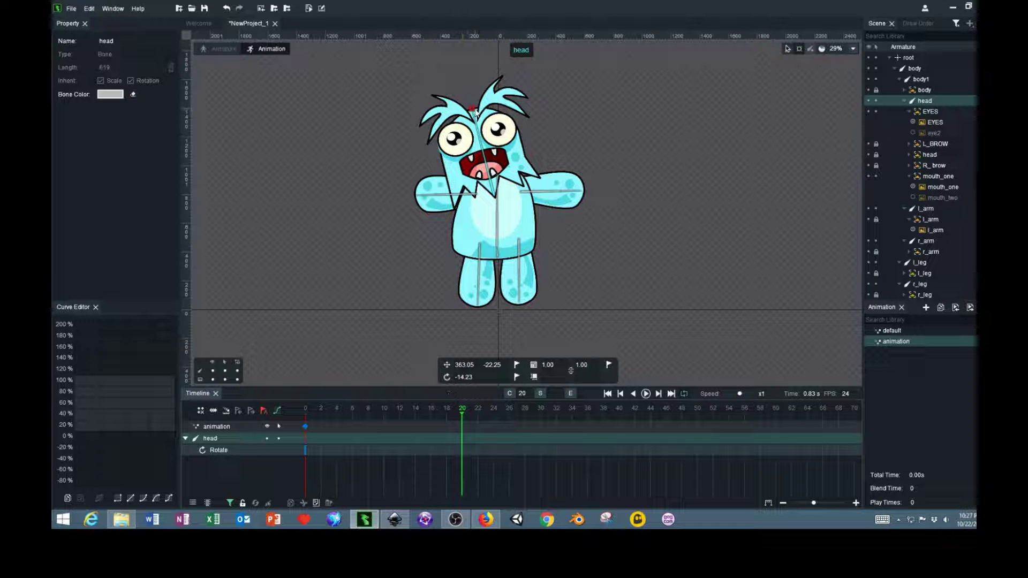
Step: Tilt the head the opposite way to 18.25° at frame 20, preview the nod, and select the frame 0 key
left_click_drag(476, 111, 518, 124)
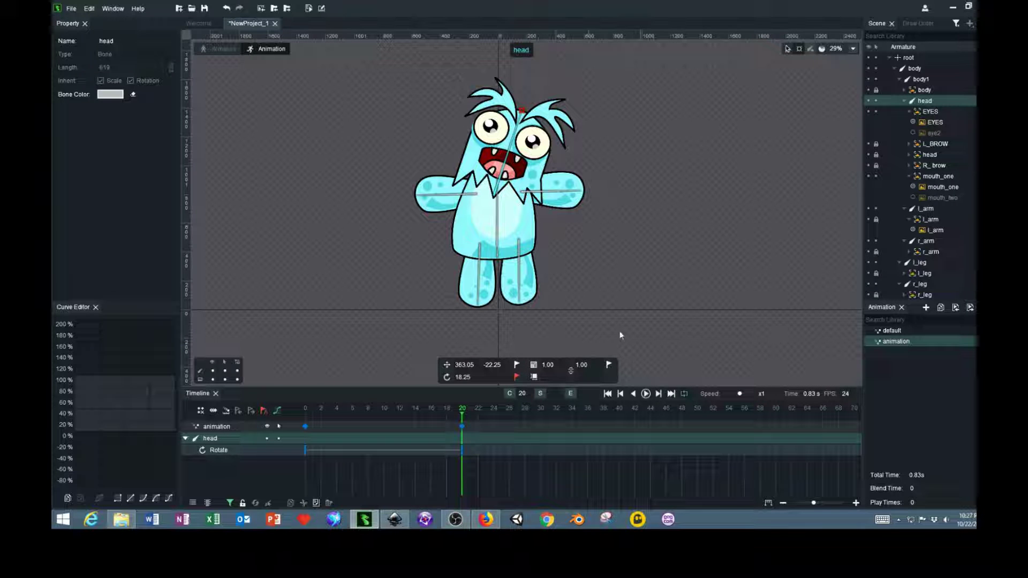
left_click(646, 394)
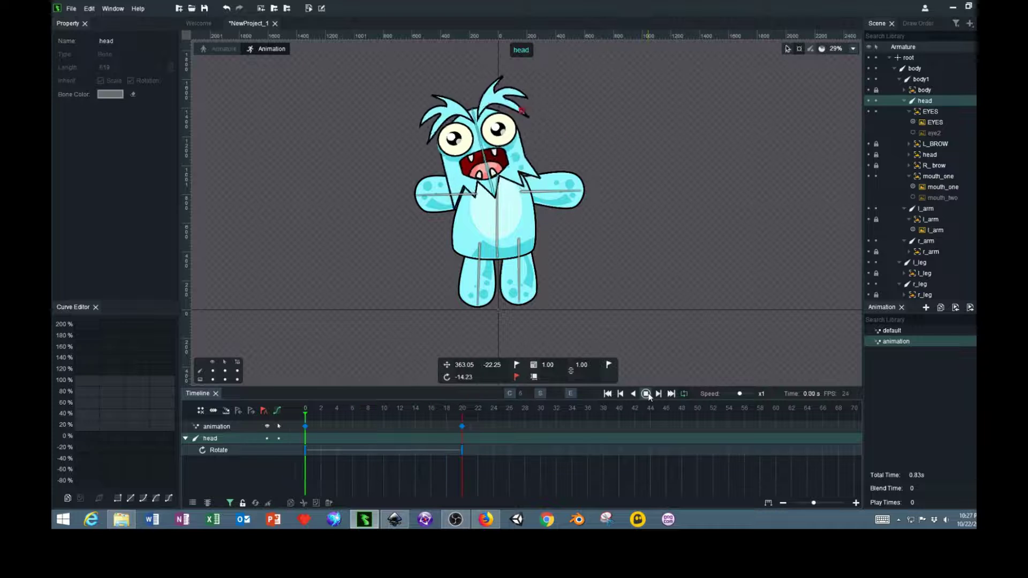
left_click(646, 394)
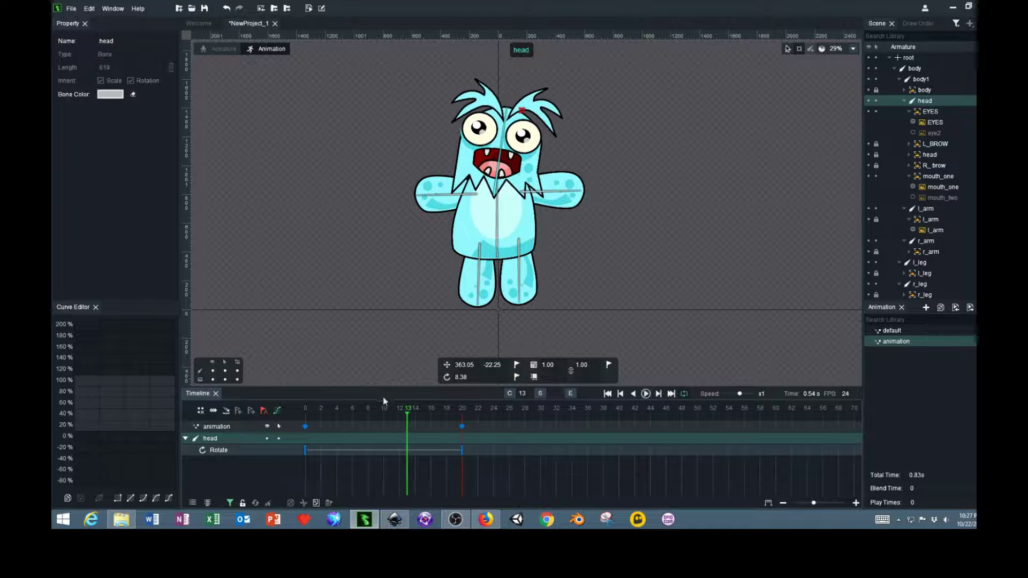
left_click(306, 451)
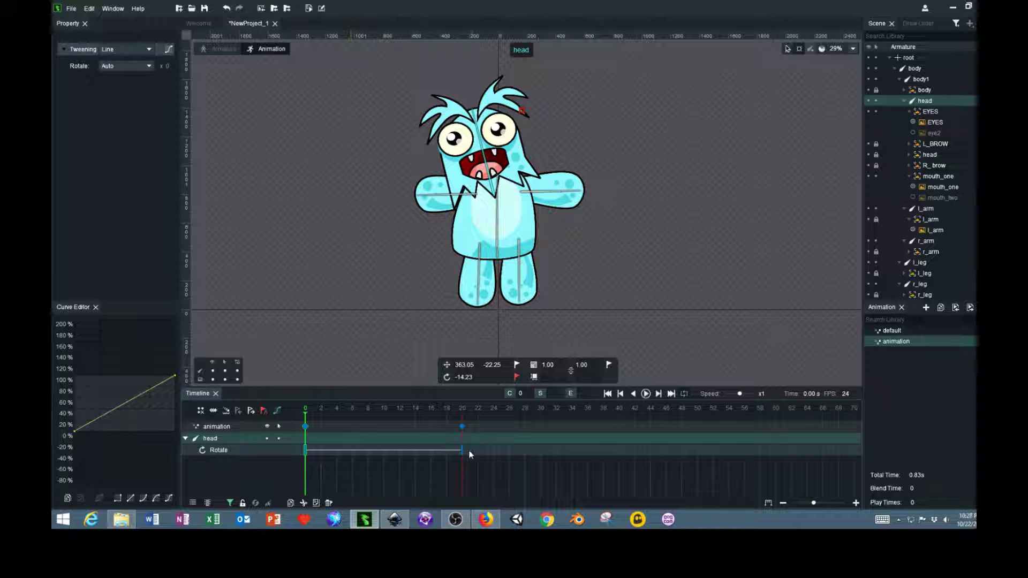
Step: Copy the head's frame 0 tilt (-14.23°) to frame 40 and preview the looping nod
right_click(306, 452)
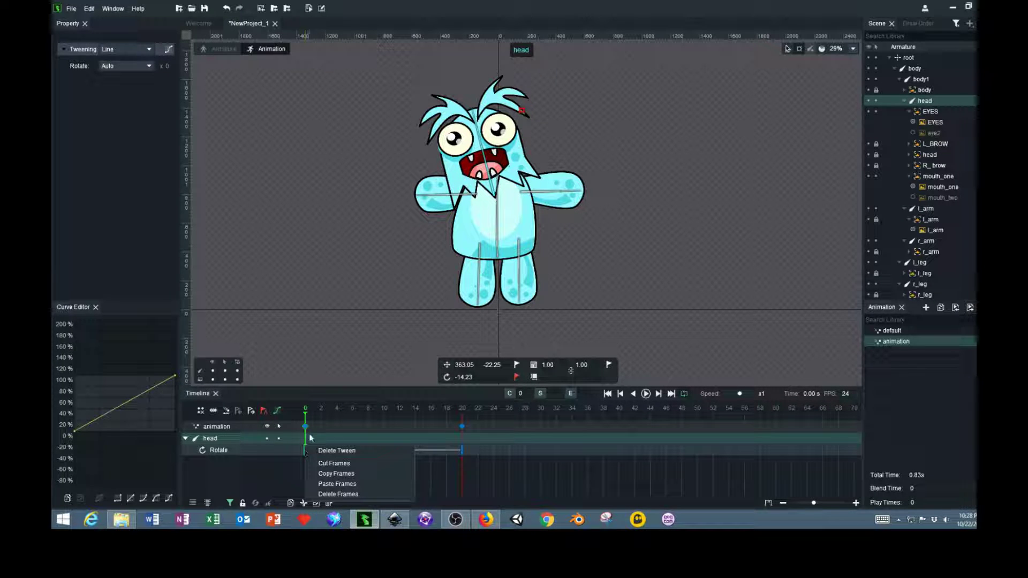
left_click(328, 473)
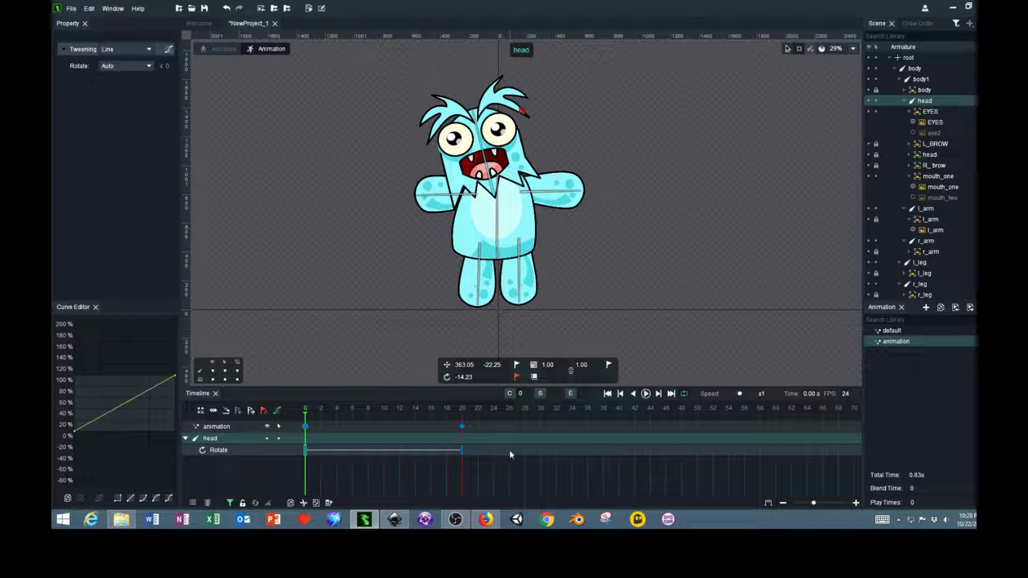
left_click(618, 451)
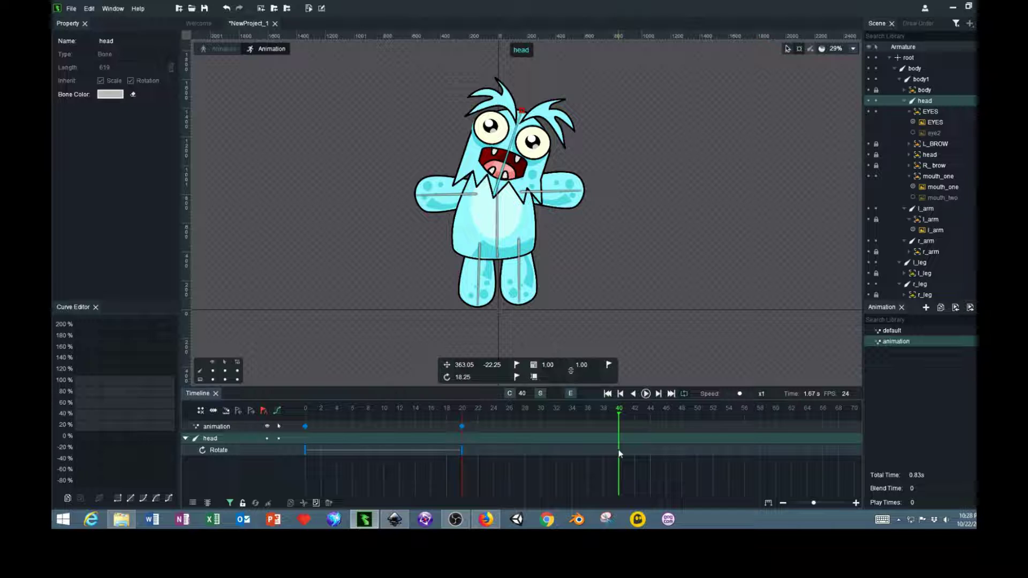
right_click(620, 453)
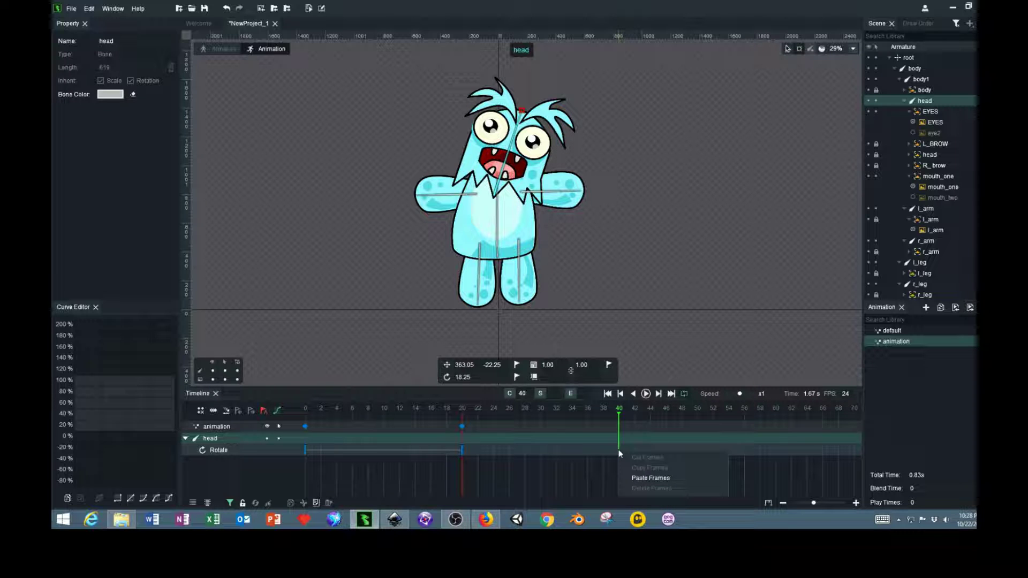
left_click(638, 478)
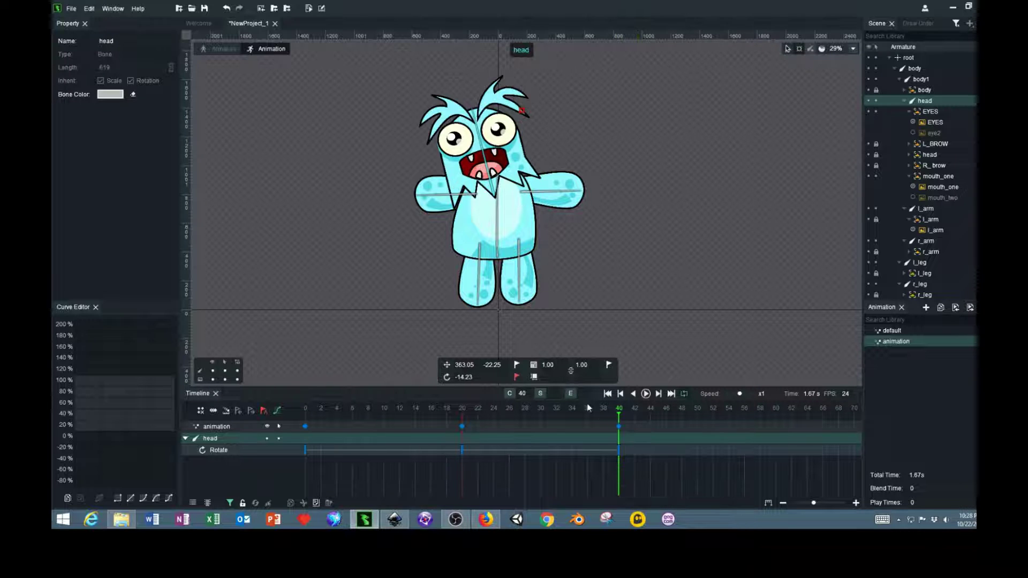
left_click(646, 394)
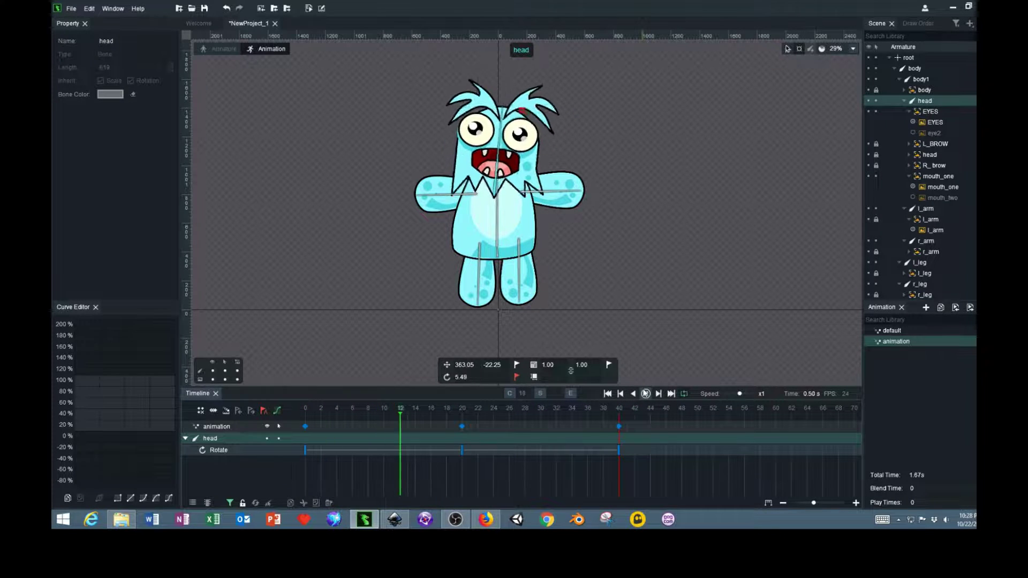
left_click(645, 394)
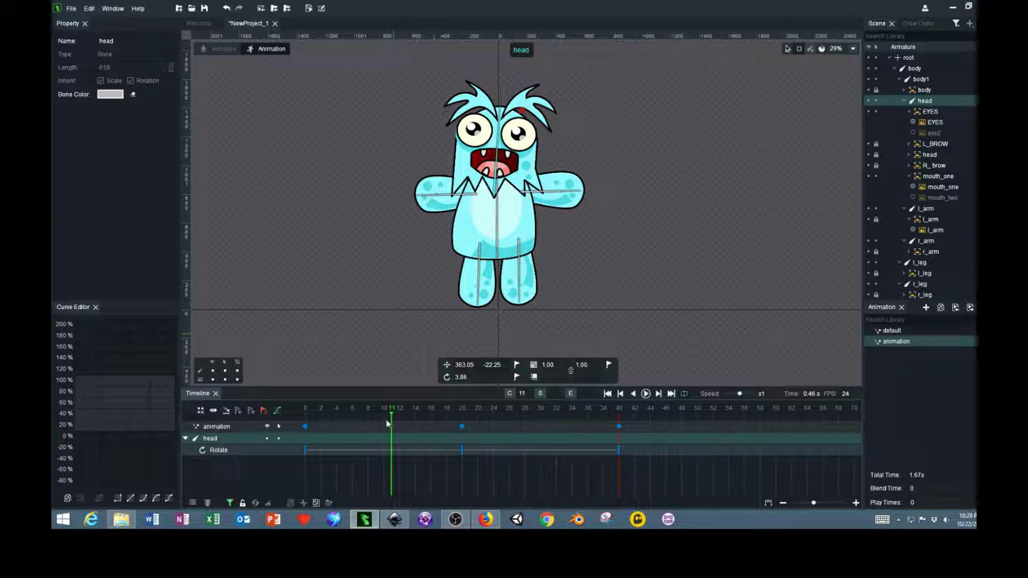
left_click_drag(392, 416, 291, 420)
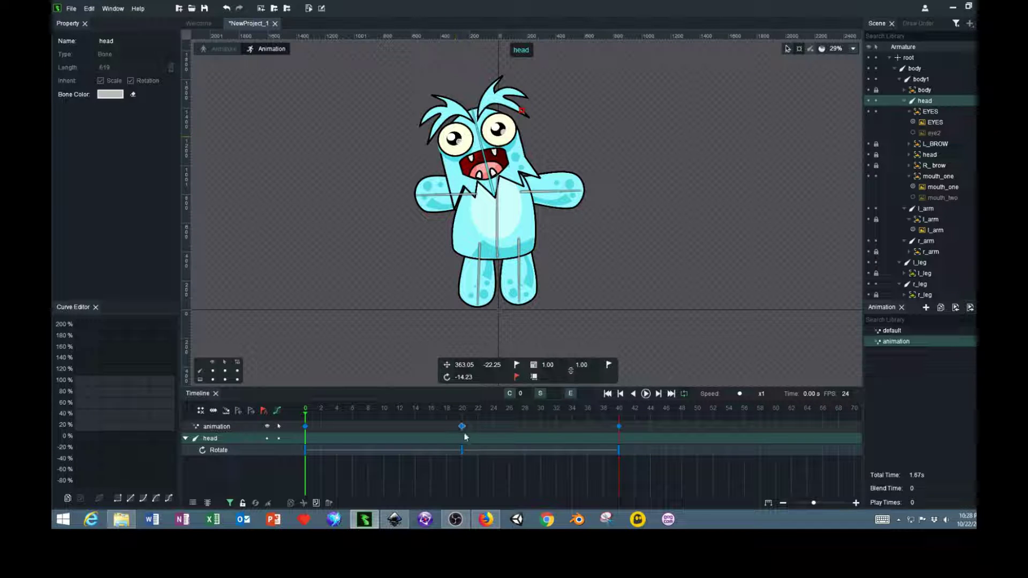
Step: Check the head tilt between frames 10 and 20, settling the playhead on frame 16
left_click(462, 417)
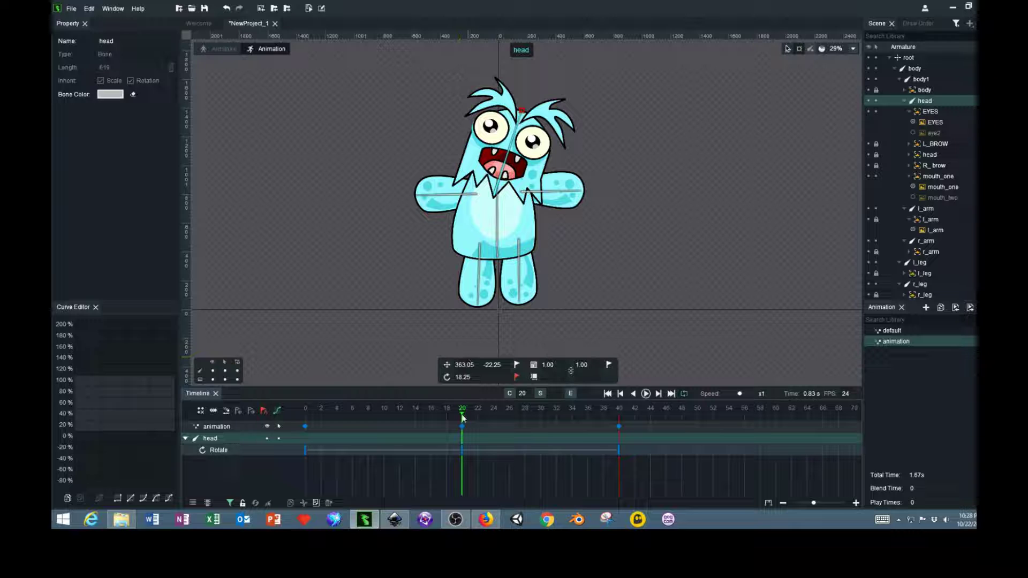
left_click(408, 412)
left_click_drag(397, 410, 382, 408)
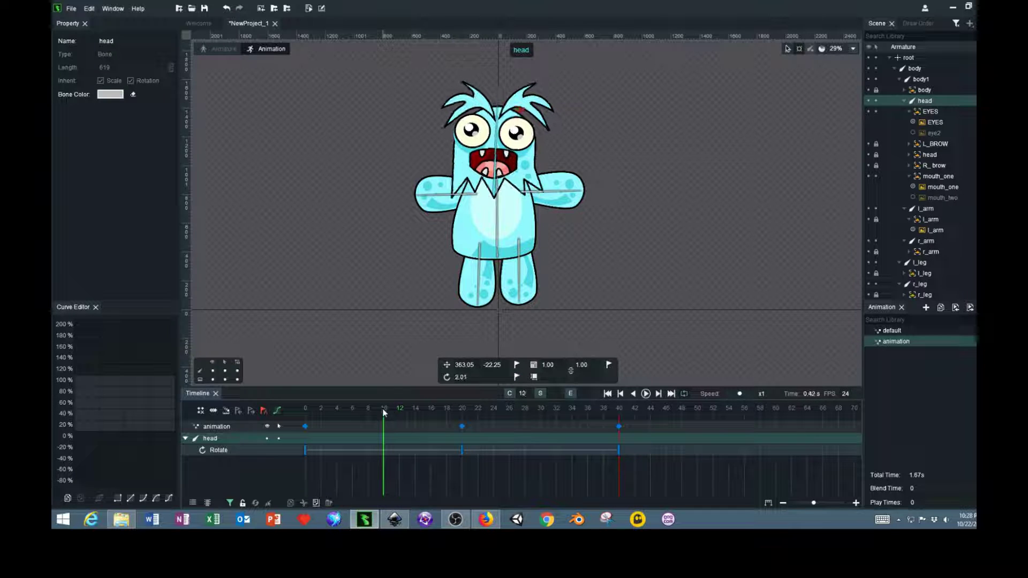
left_click(437, 409)
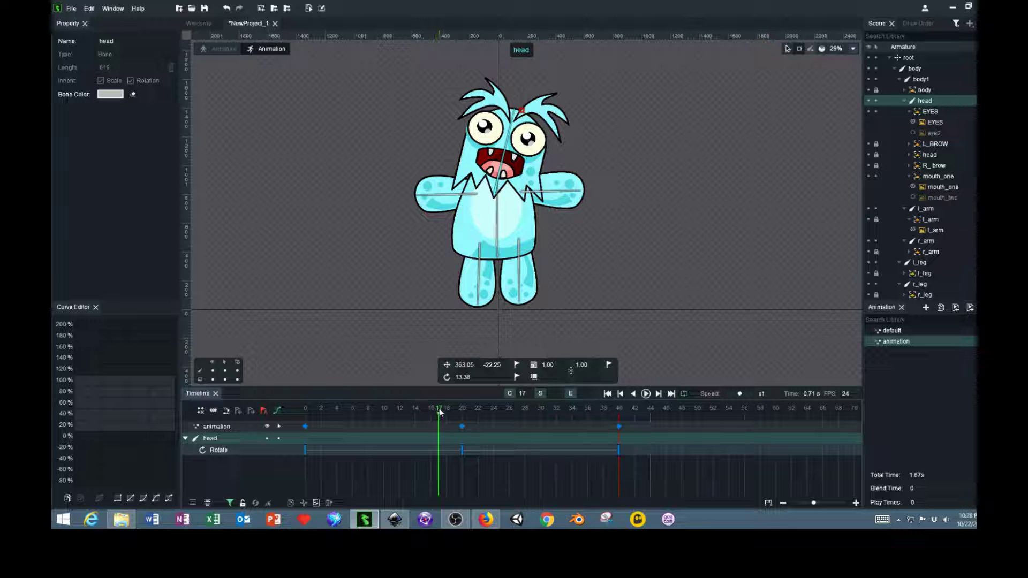
left_click(432, 412)
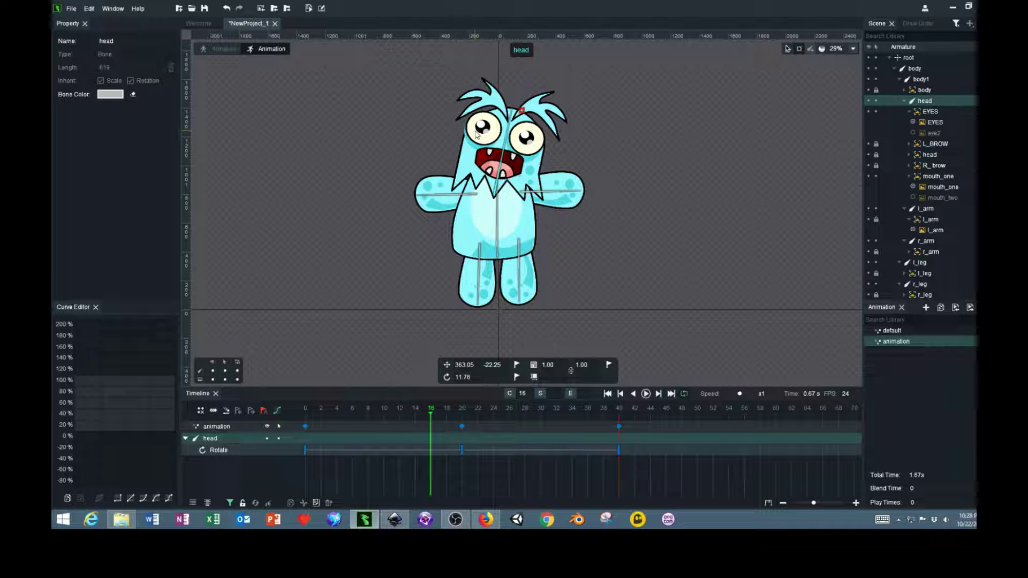
Step: Switch the EYES slot to the closed eye2 image at frame 16 and preview the blink
left_click(547, 141)
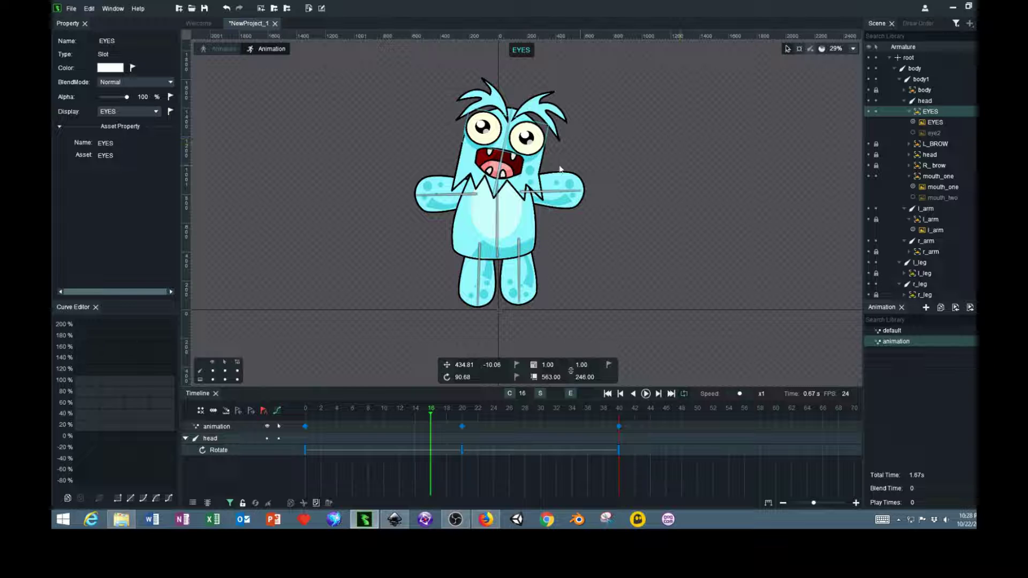
right_click(525, 138)
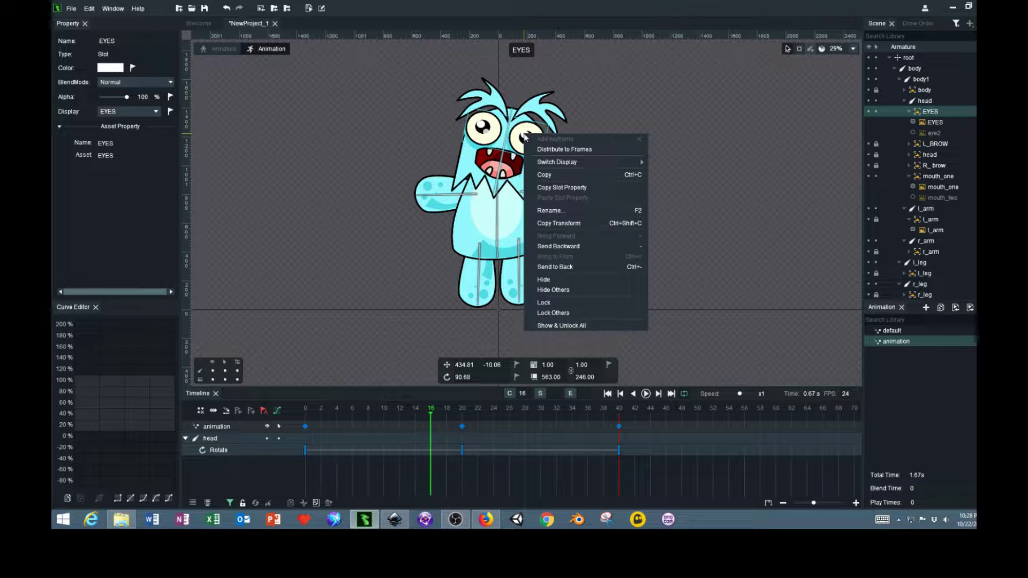
mouse_move(609, 166)
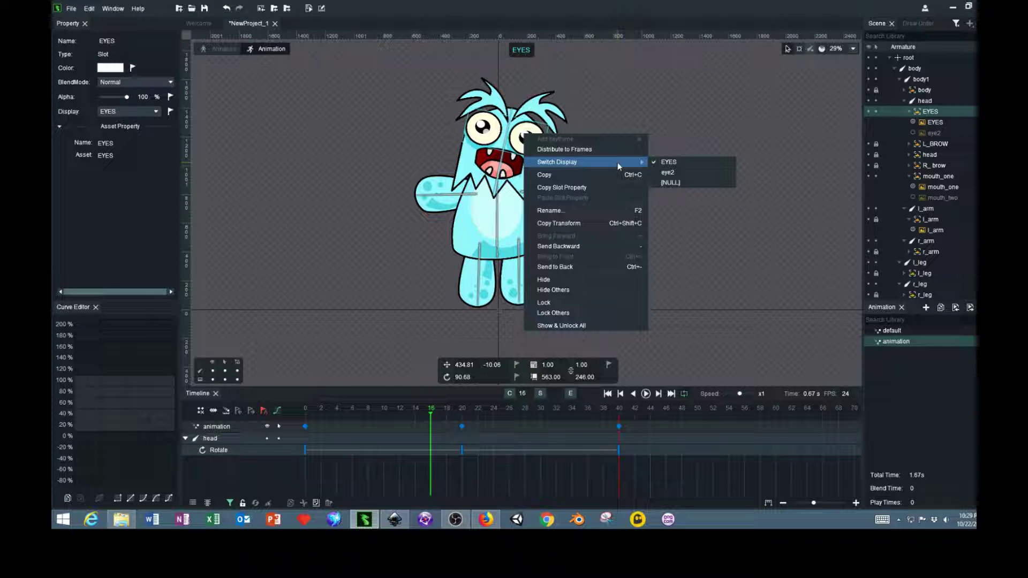
left_click(669, 172)
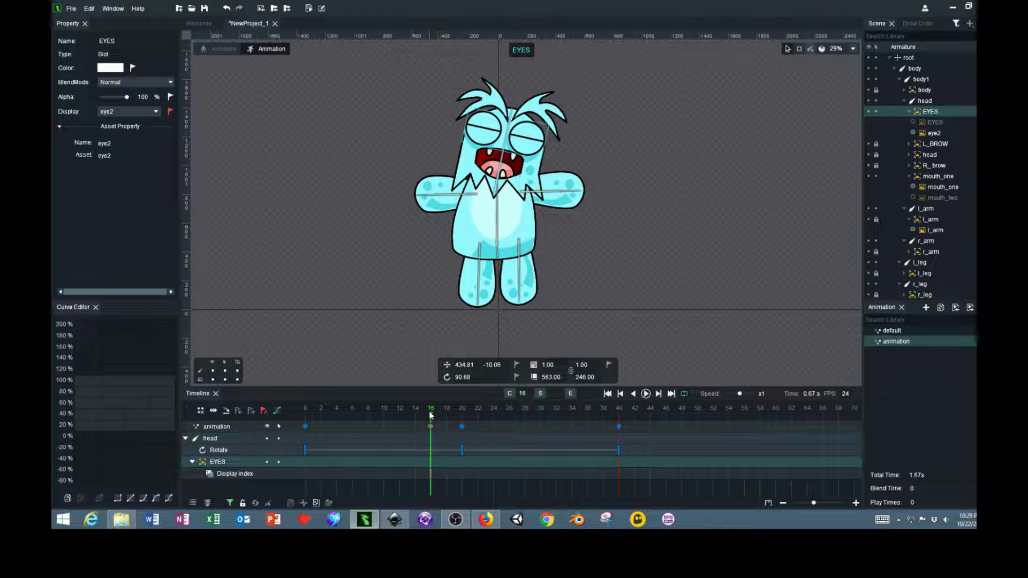
left_click_drag(430, 415, 477, 441)
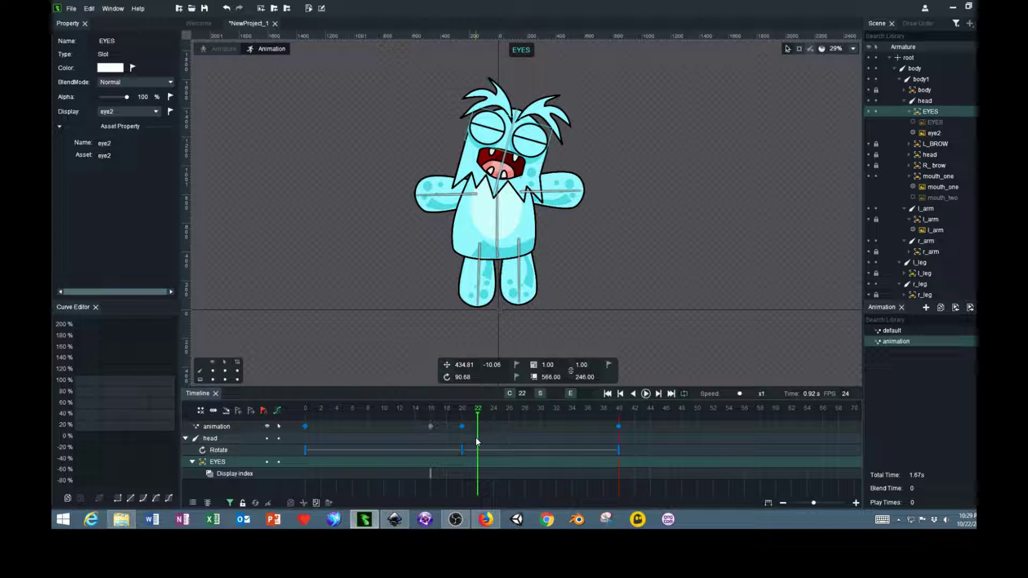
left_click(646, 393)
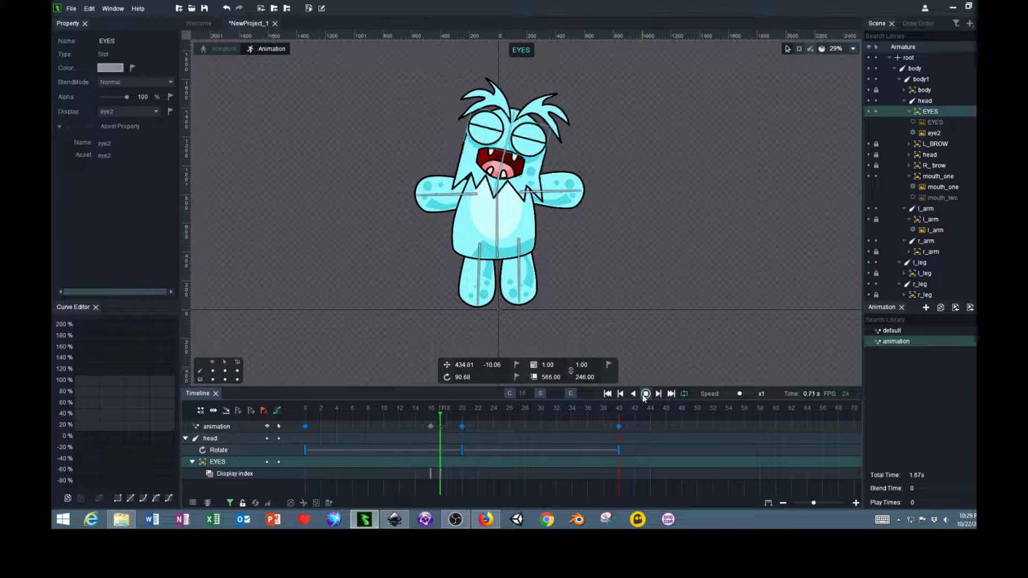
Step: At frame 32, set the EYES slot's display back to the open EYES image
left_click(646, 393)
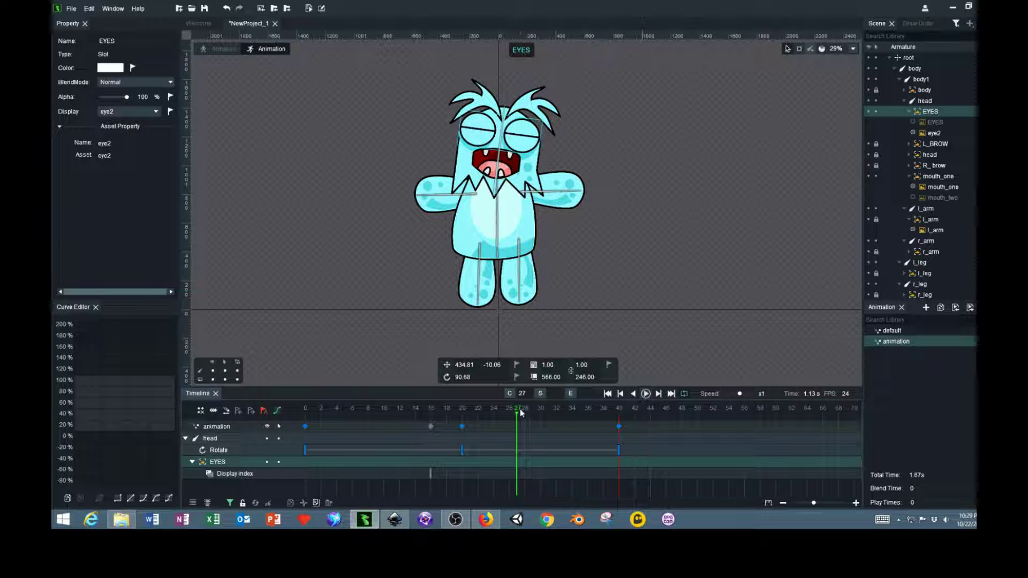
left_click_drag(521, 413, 558, 416)
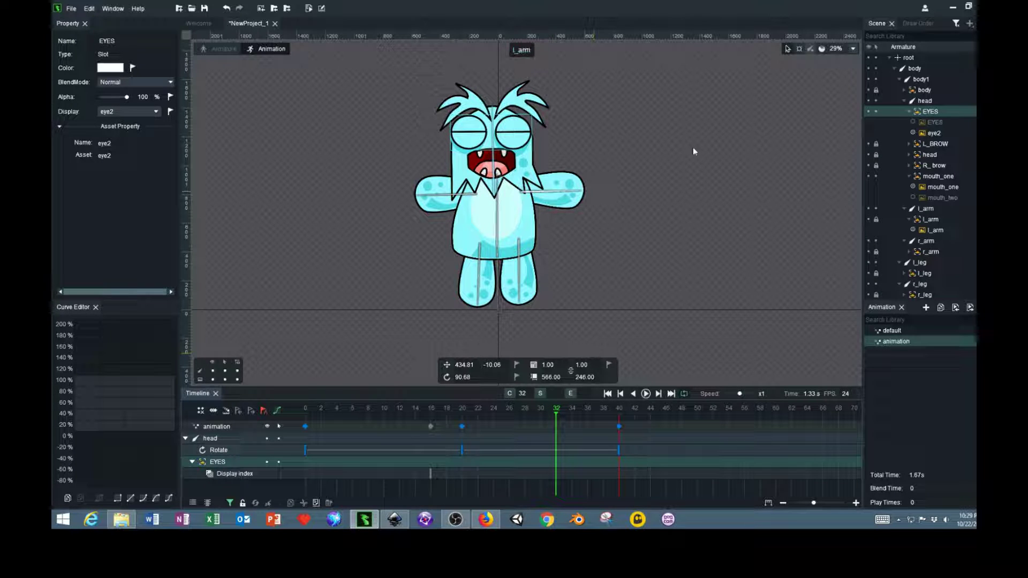
right_click(515, 141)
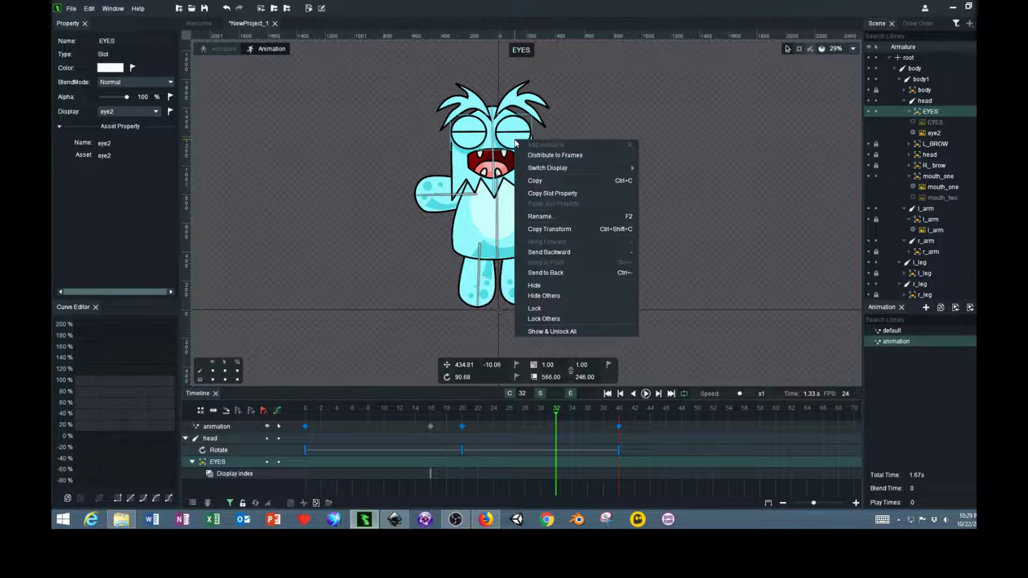
left_click(471, 135)
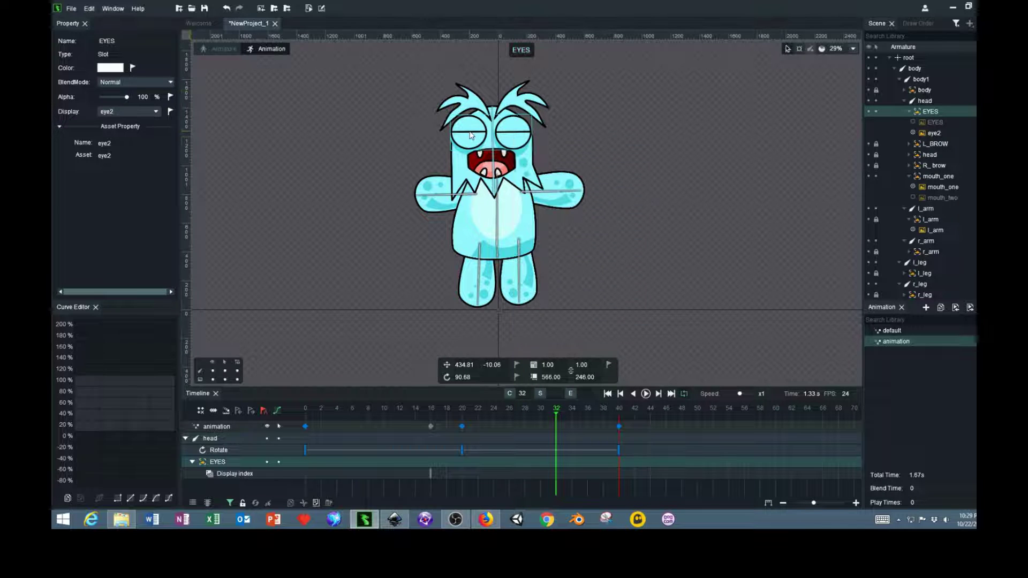
left_click(156, 112)
left_click(117, 139)
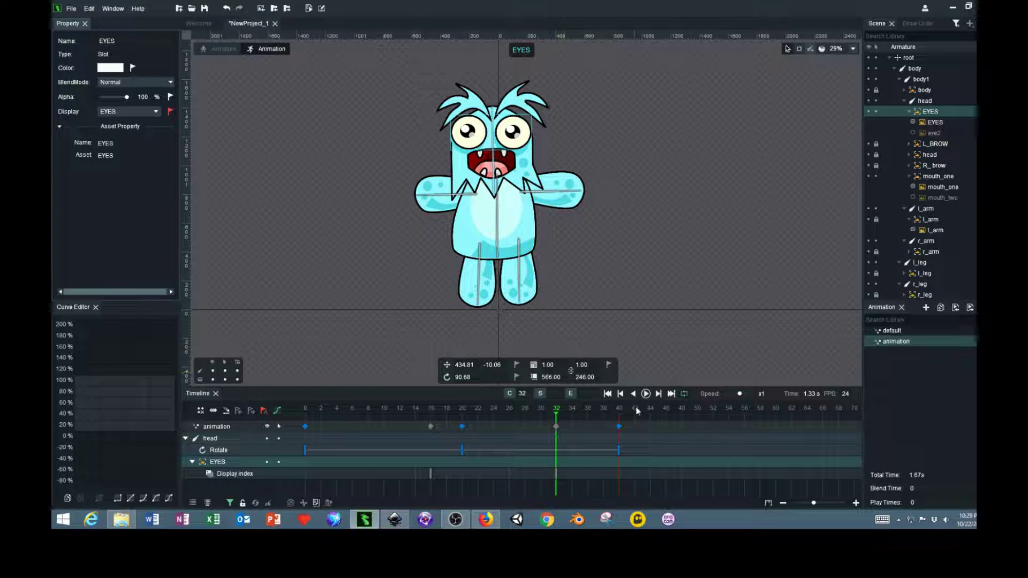
Step: Preview the finished blink across frames 16–32, then select the mouth_one slot
left_click(645, 394)
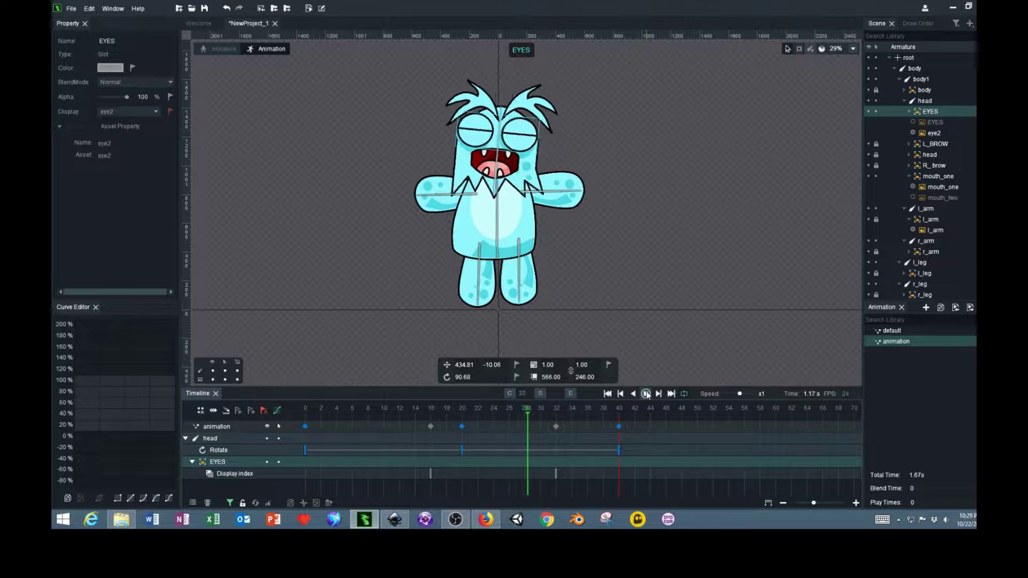
left_click(646, 394)
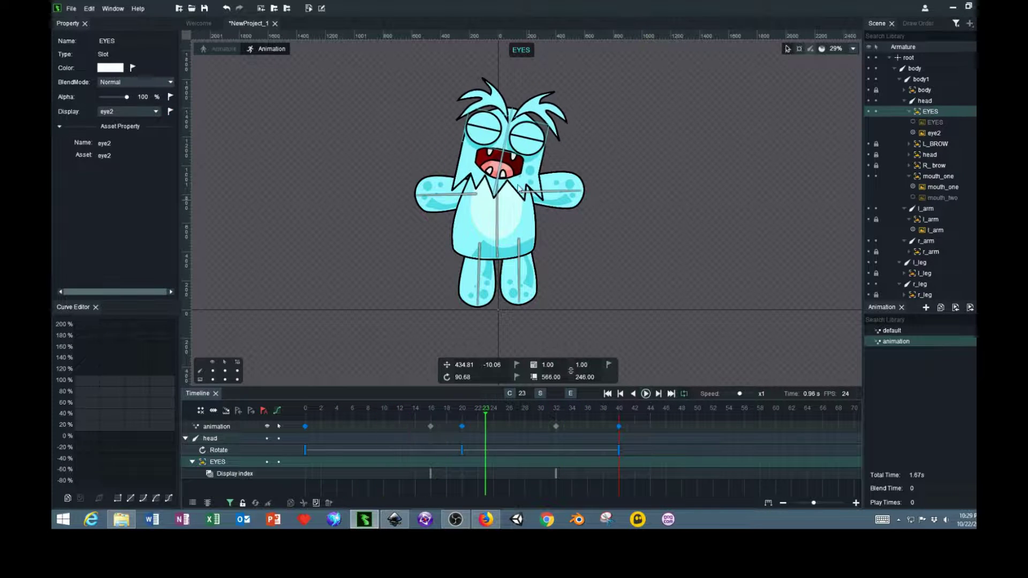
left_click(510, 176)
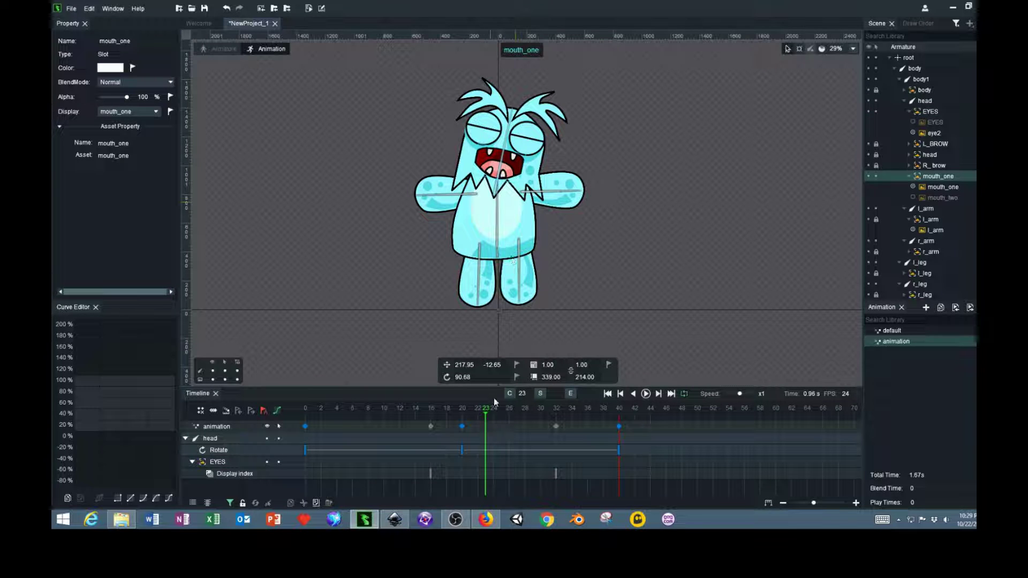
Step: At frame 15, swap the mouth slot to the mouth_two image
left_click_drag(485, 416, 422, 428)
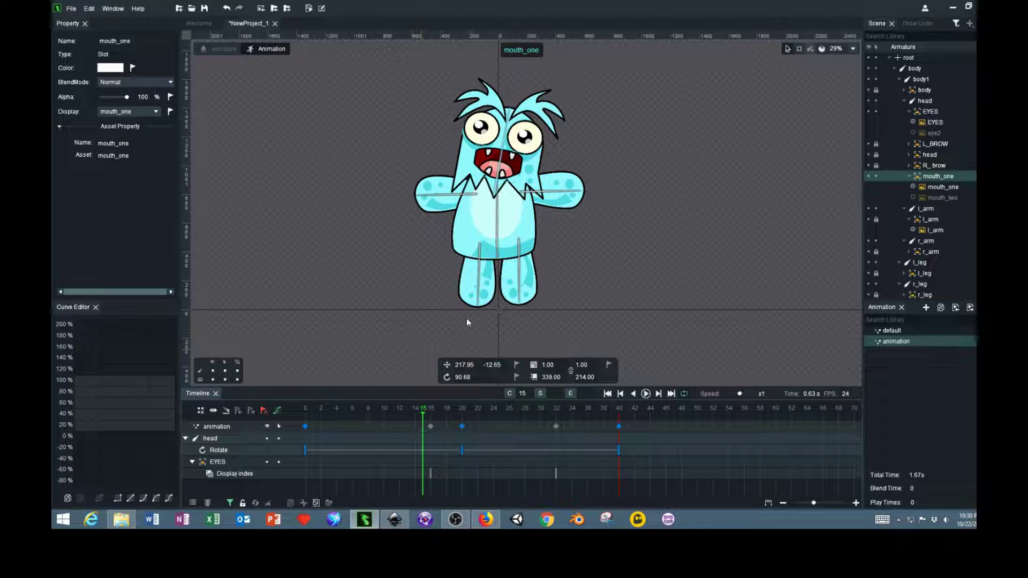
left_click(153, 114)
left_click(126, 147)
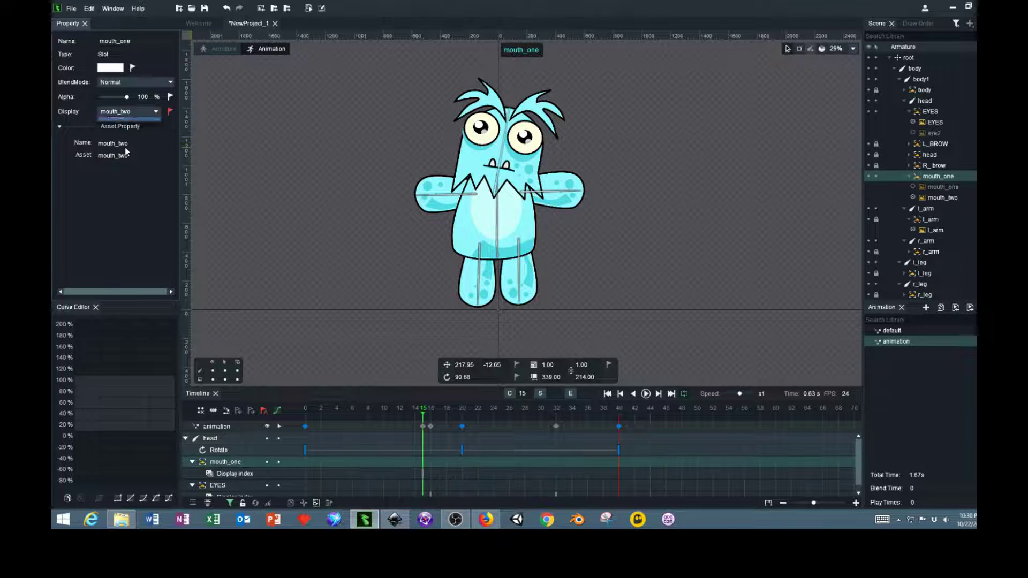
left_click_drag(423, 413, 555, 438)
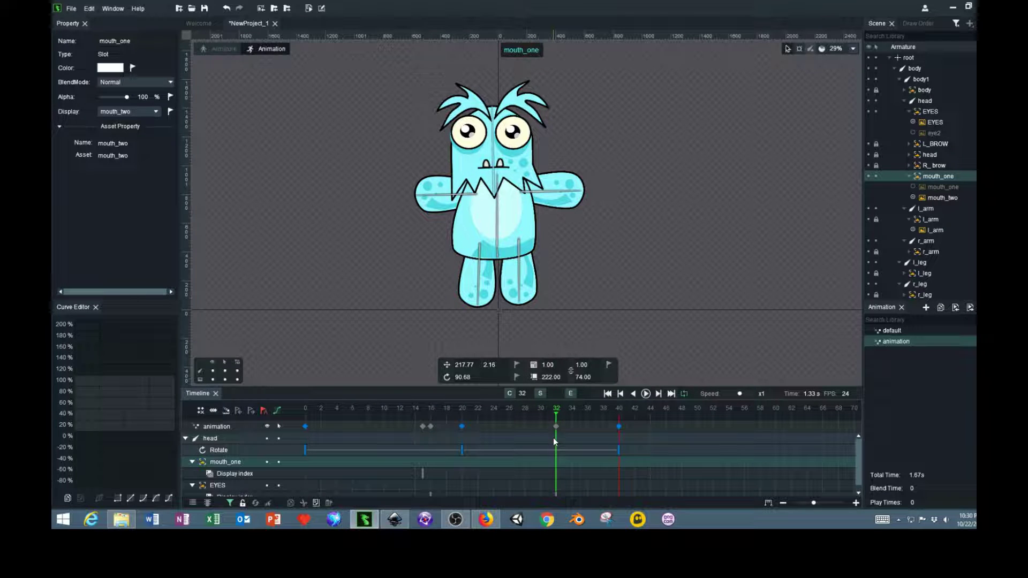
Step: At frame 33, switch the mouth back to mouth_one and play to preview the swap
left_click_drag(551, 438, 552, 438)
left_click_drag(557, 439, 565, 443)
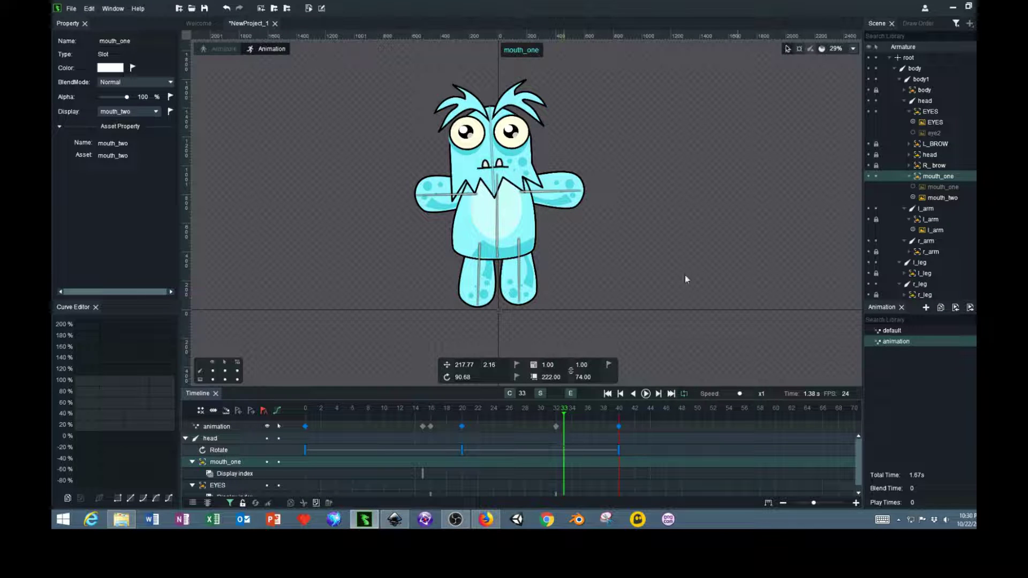
left_click(136, 111)
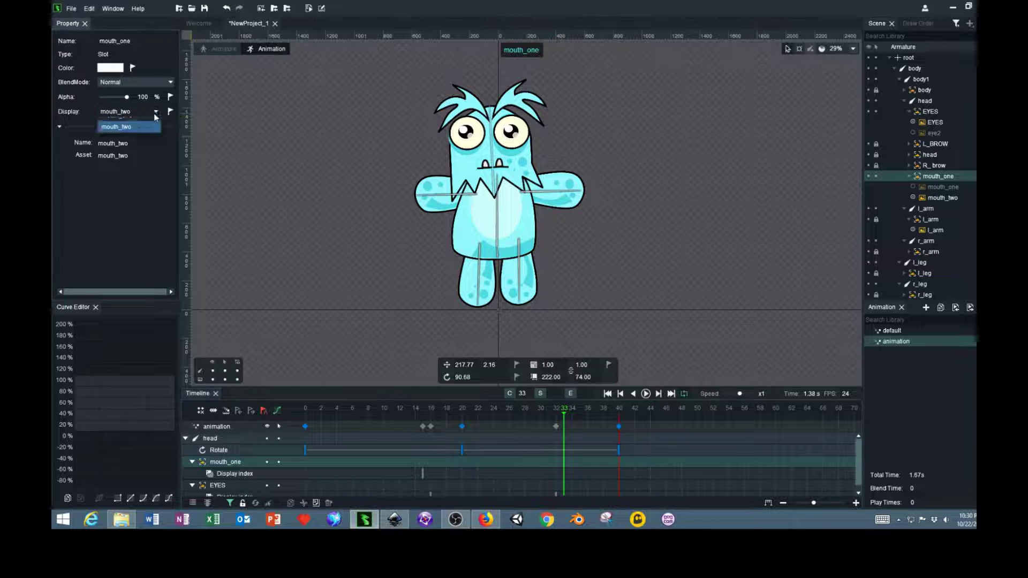
left_click(127, 134)
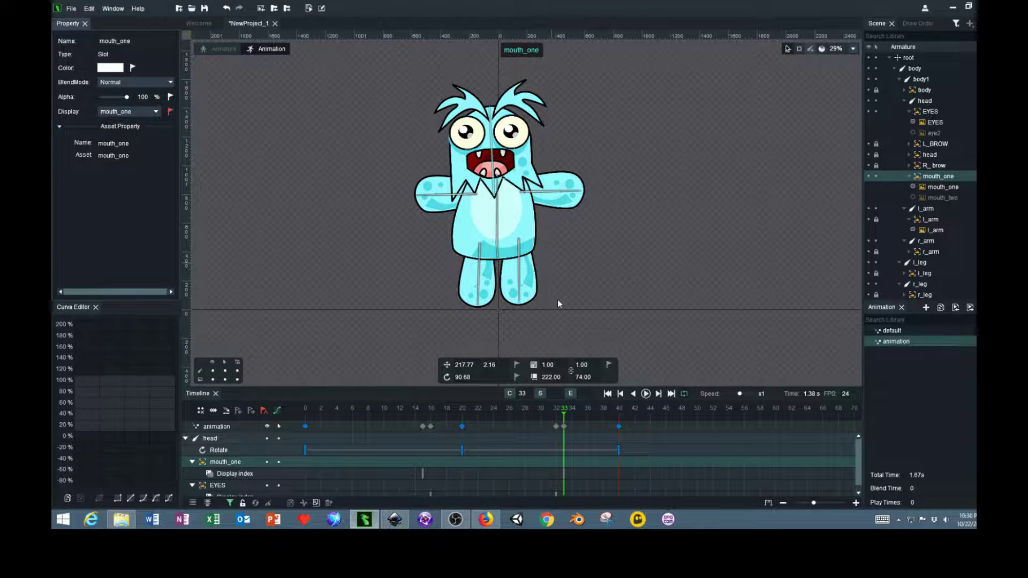
left_click(645, 393)
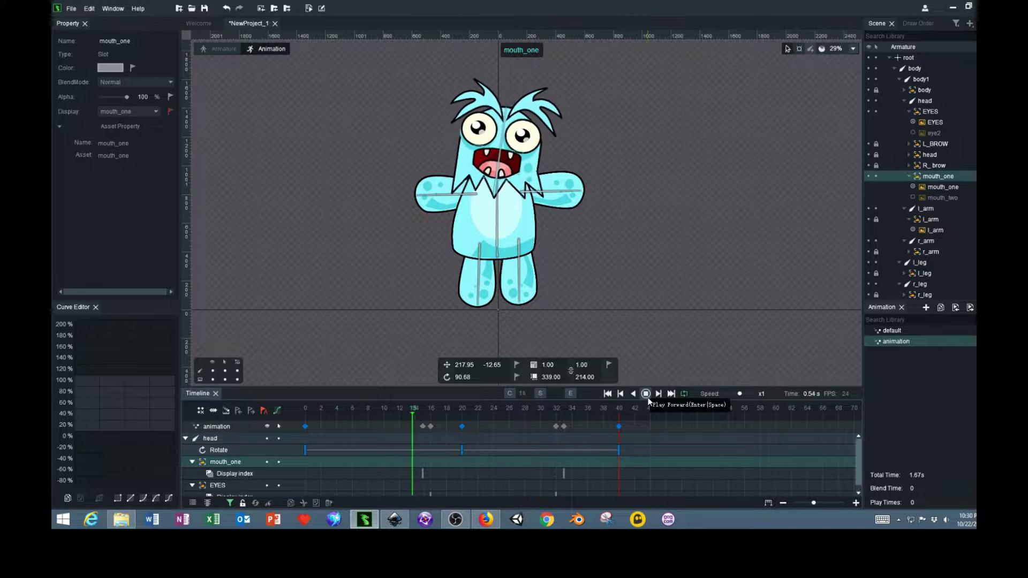
Step: Select the body1 bone and rotate it about 20° at frame 20
left_click(646, 394)
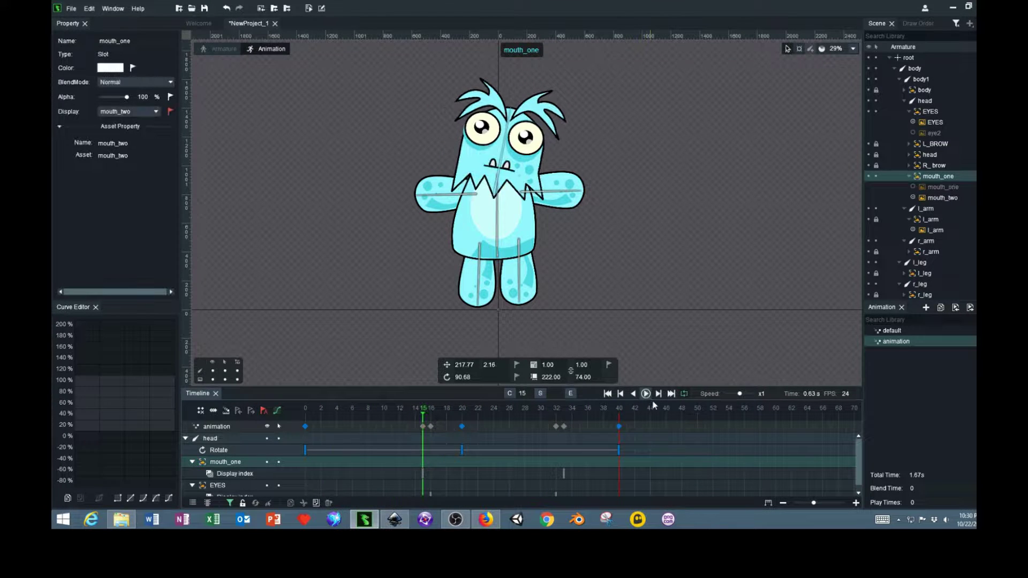
left_click(498, 243)
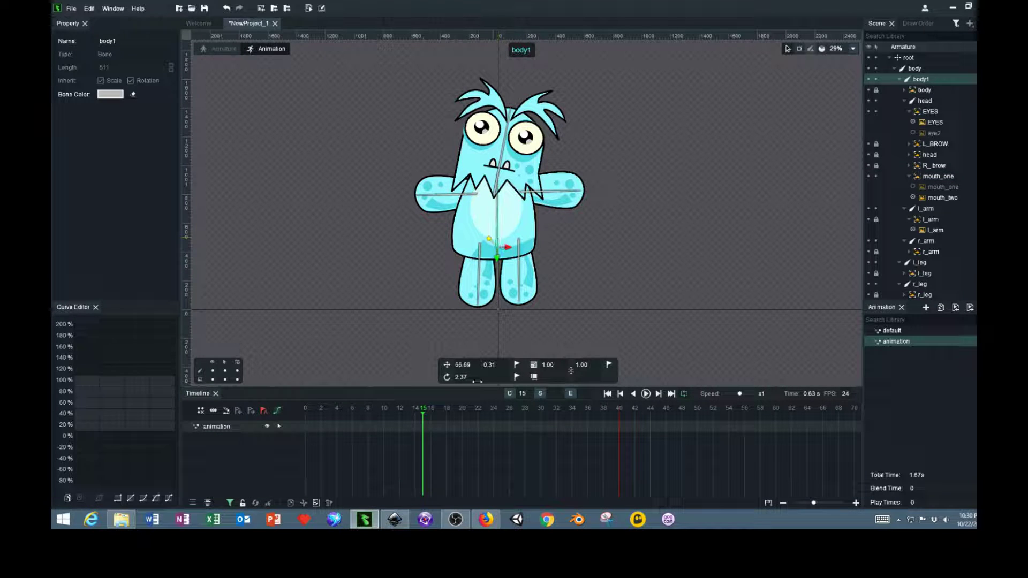
left_click_drag(375, 411, 460, 419)
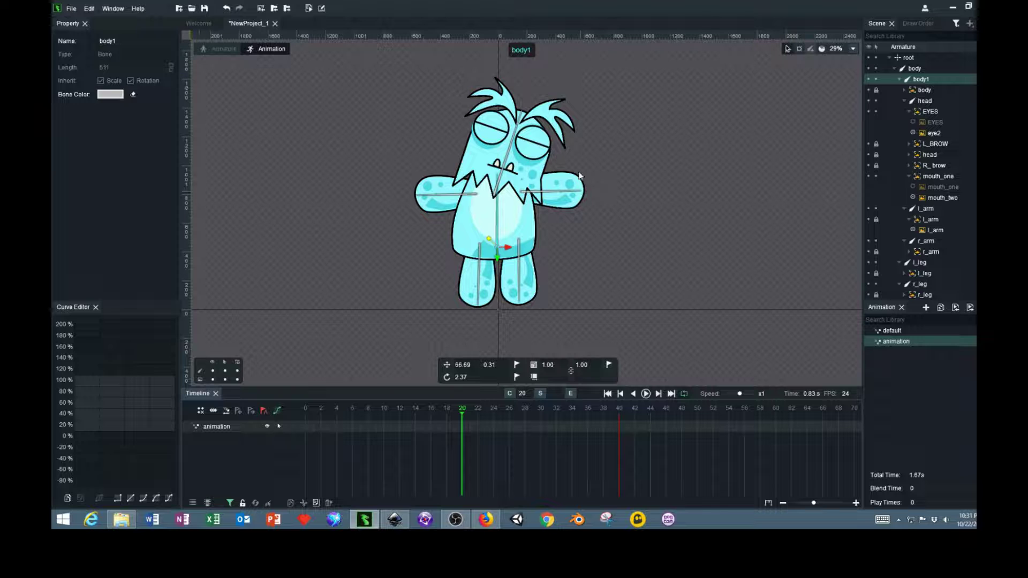
left_click(446, 376)
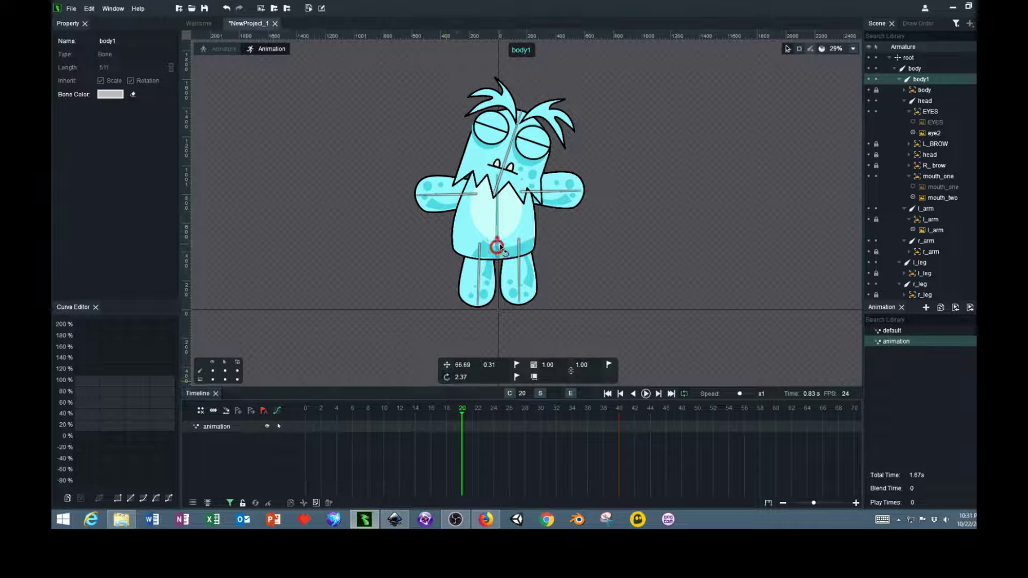
left_click_drag(496, 246, 506, 251)
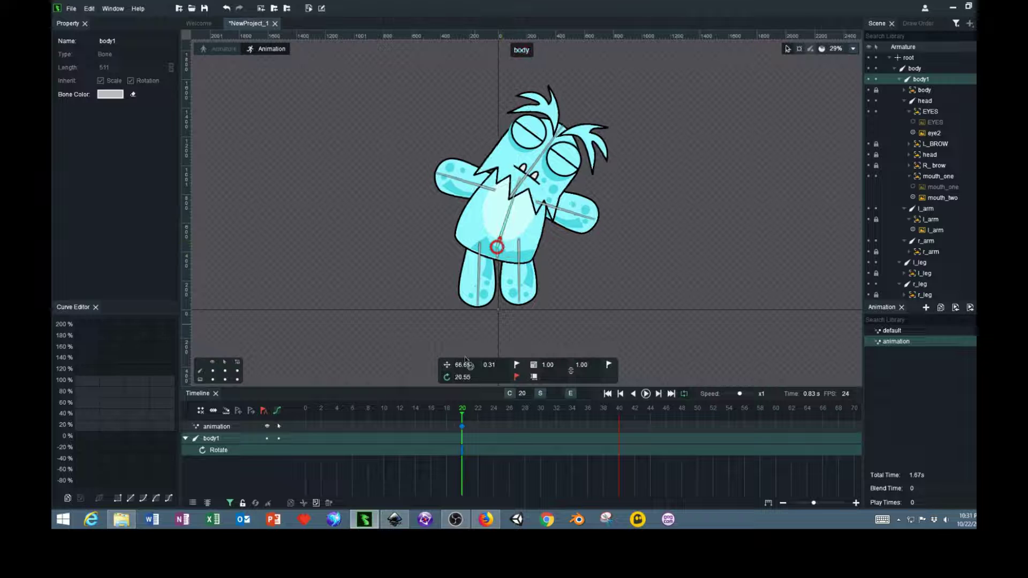
left_click_drag(463, 413, 278, 454)
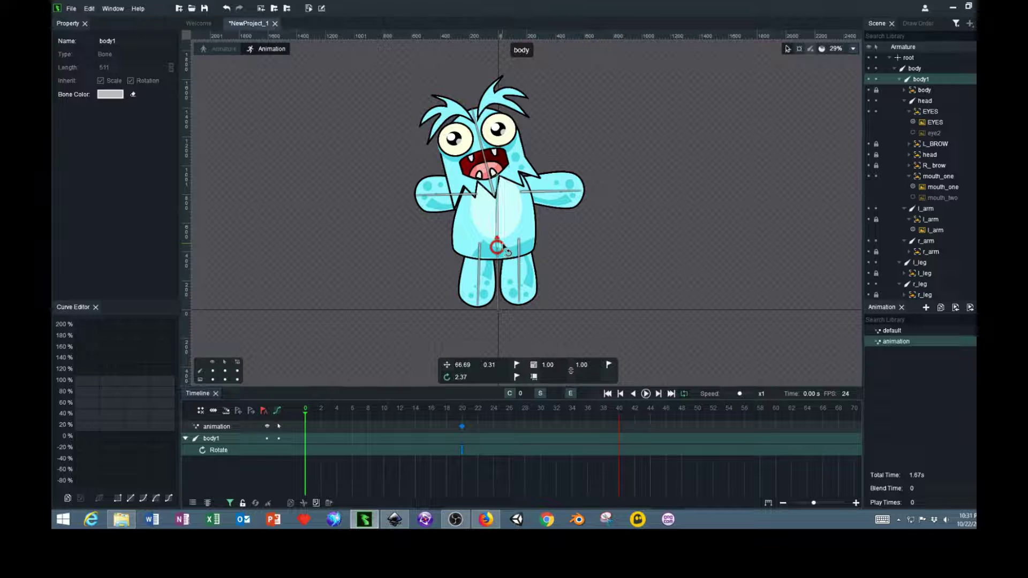
Step: Key body1 rotations at frames 0, 30 and 40, ending upright, then play the sway
left_click_drag(506, 249, 508, 251)
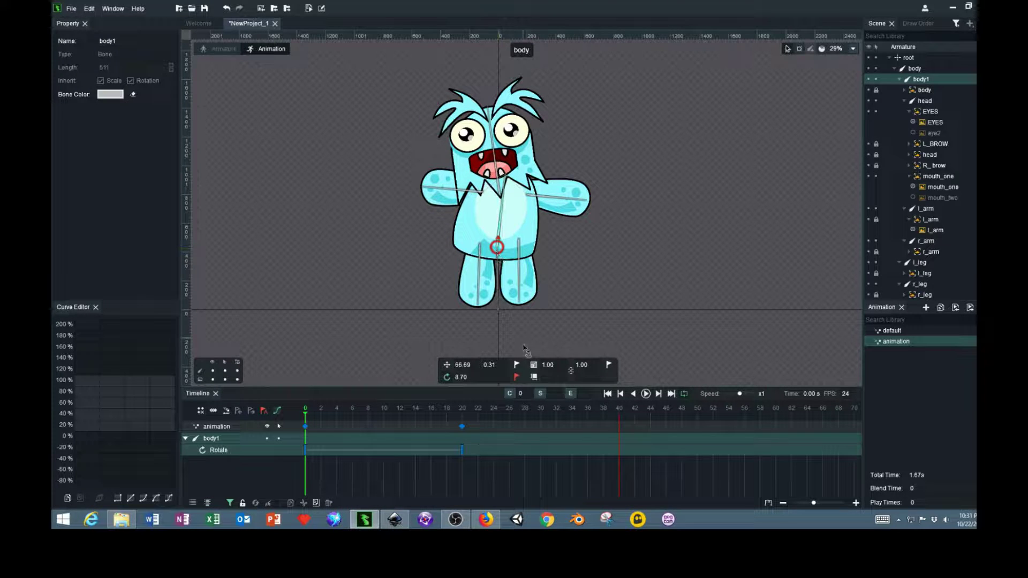
left_click_drag(307, 413, 249, 438)
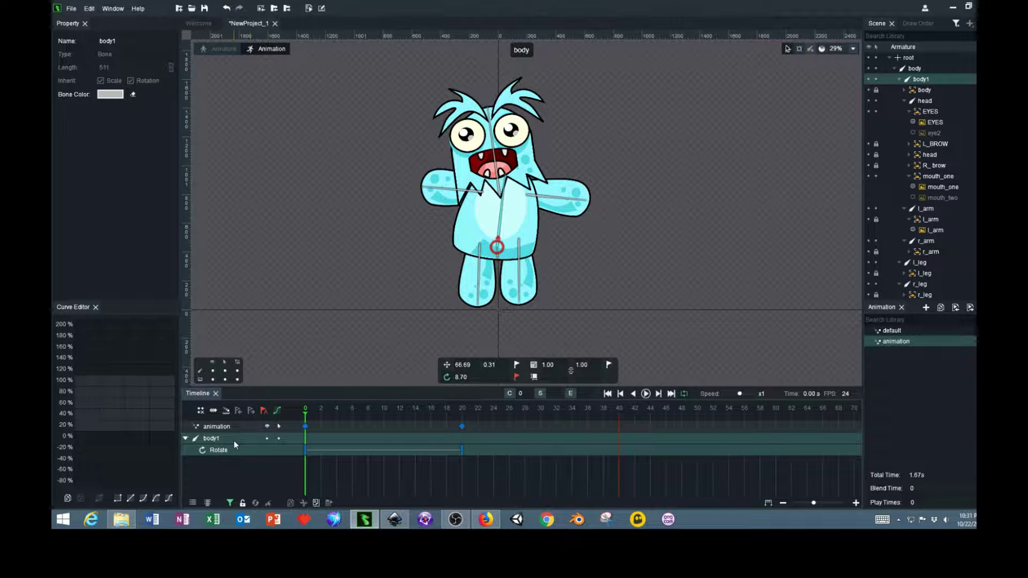
left_click_drag(507, 254, 506, 247)
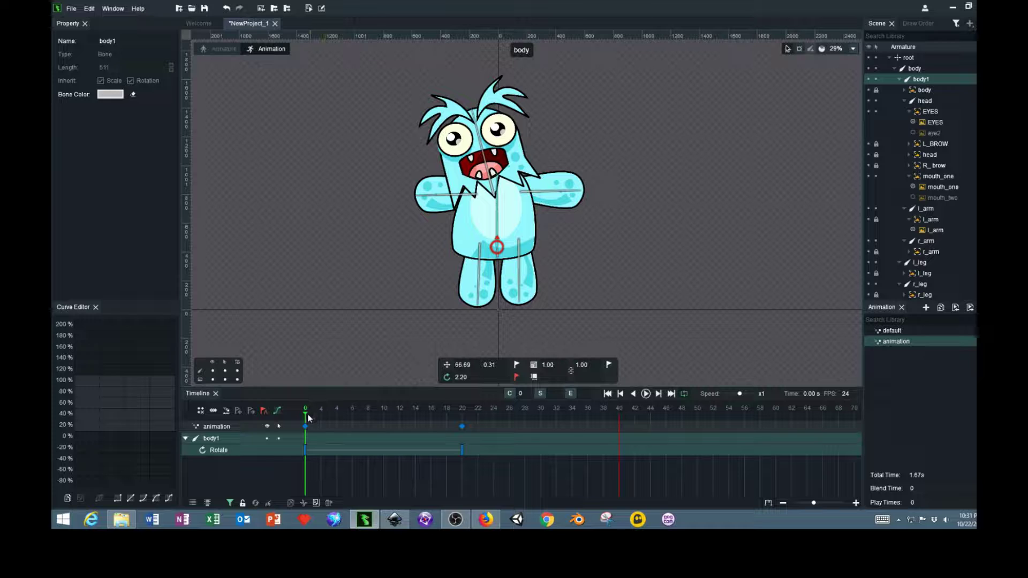
left_click_drag(306, 420, 539, 411)
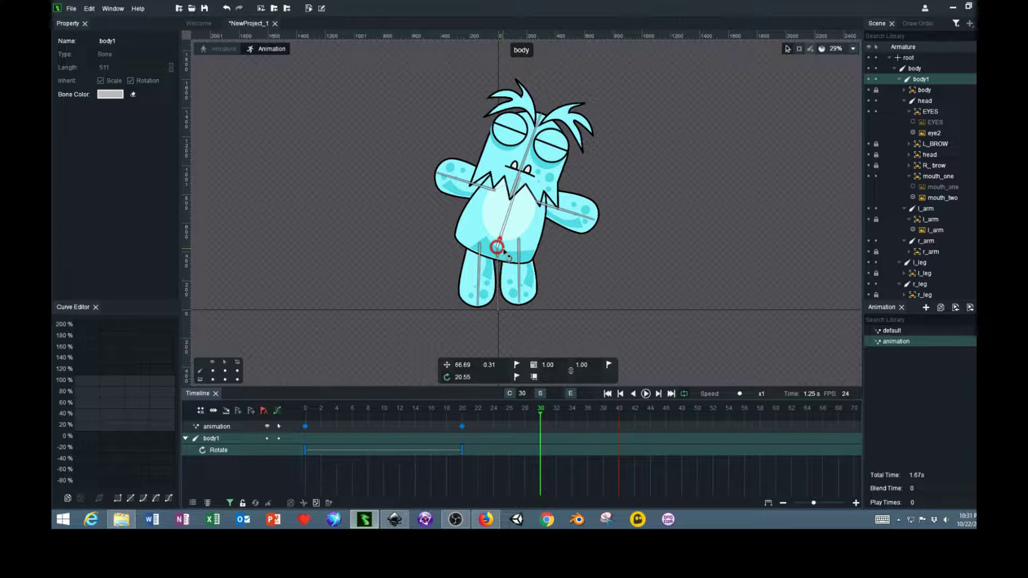
left_click_drag(503, 251, 495, 245)
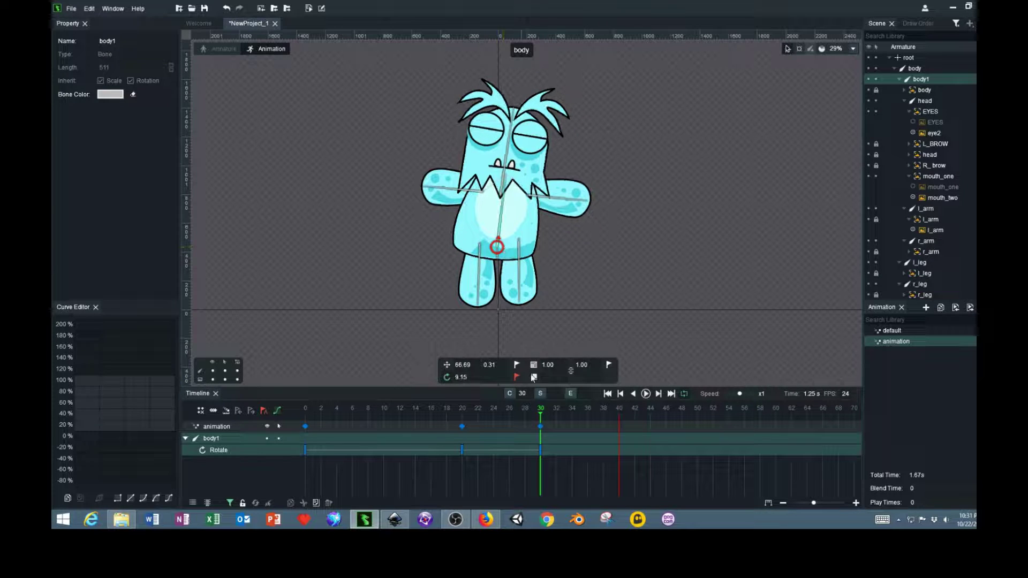
left_click_drag(540, 415, 619, 420)
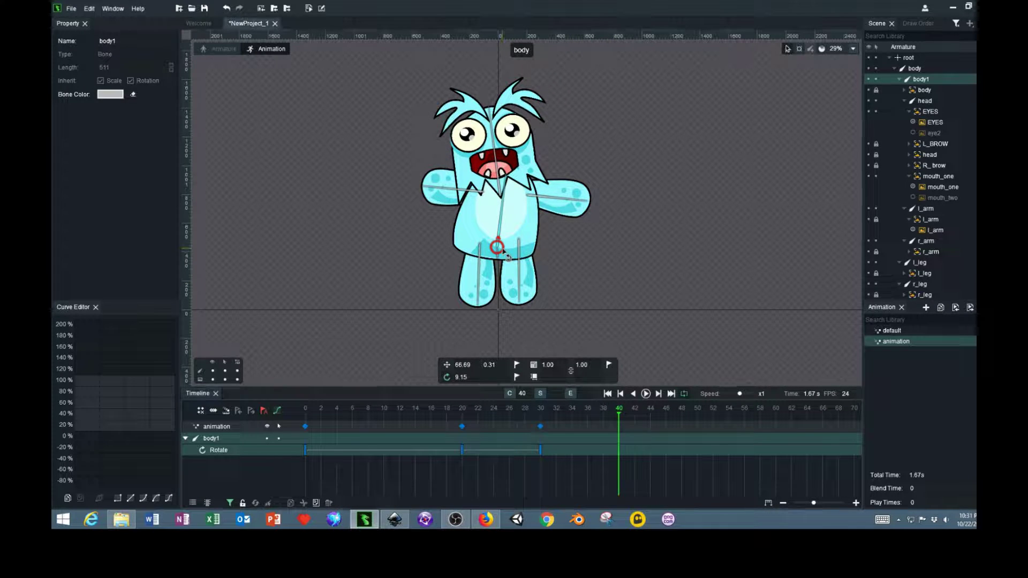
left_click_drag(506, 251, 507, 250)
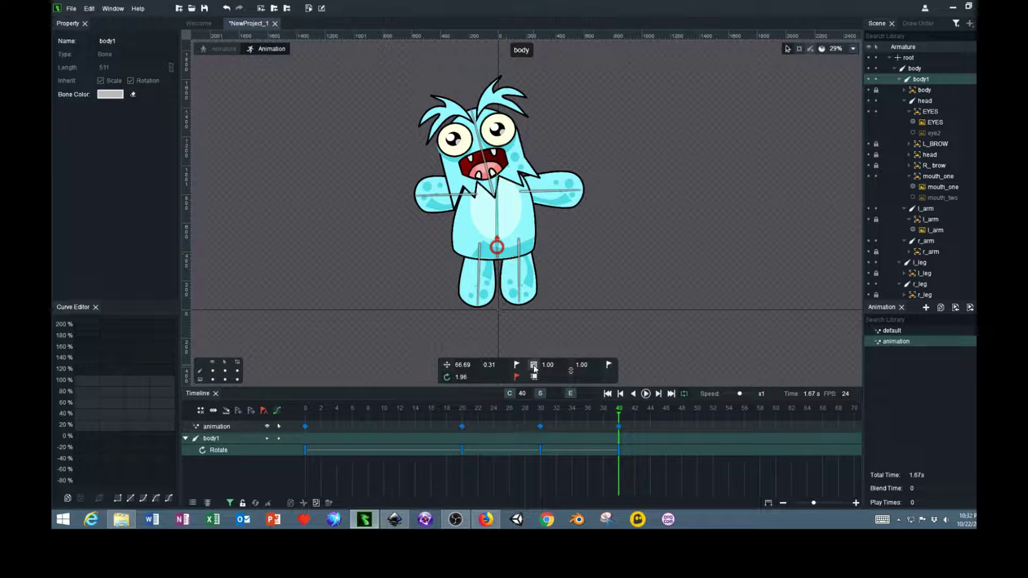
left_click(646, 394)
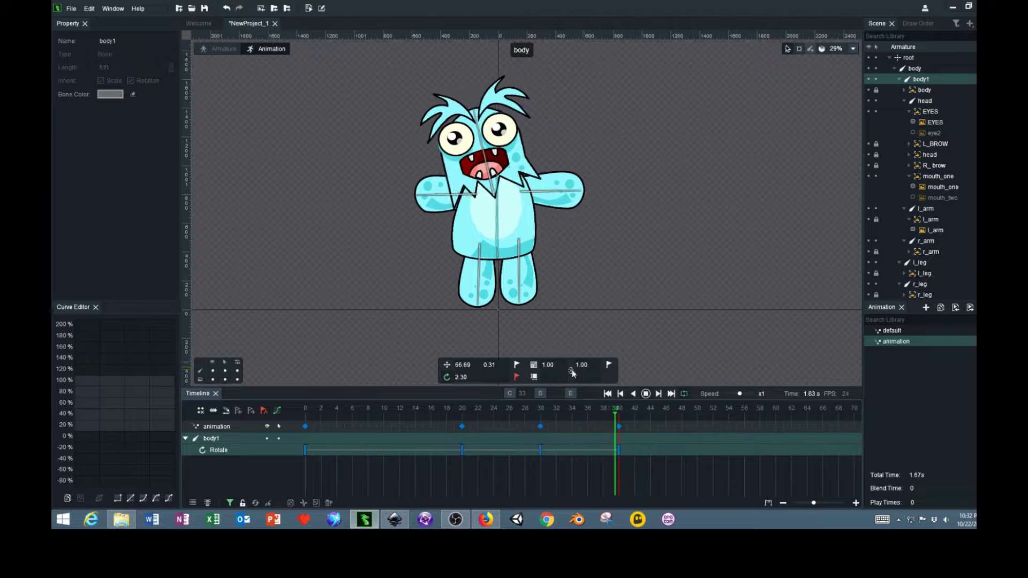
Step: Add a body1 Rotate keyframe of 11.43° at frame 28, then return to the Armature view
left_click(645, 394)
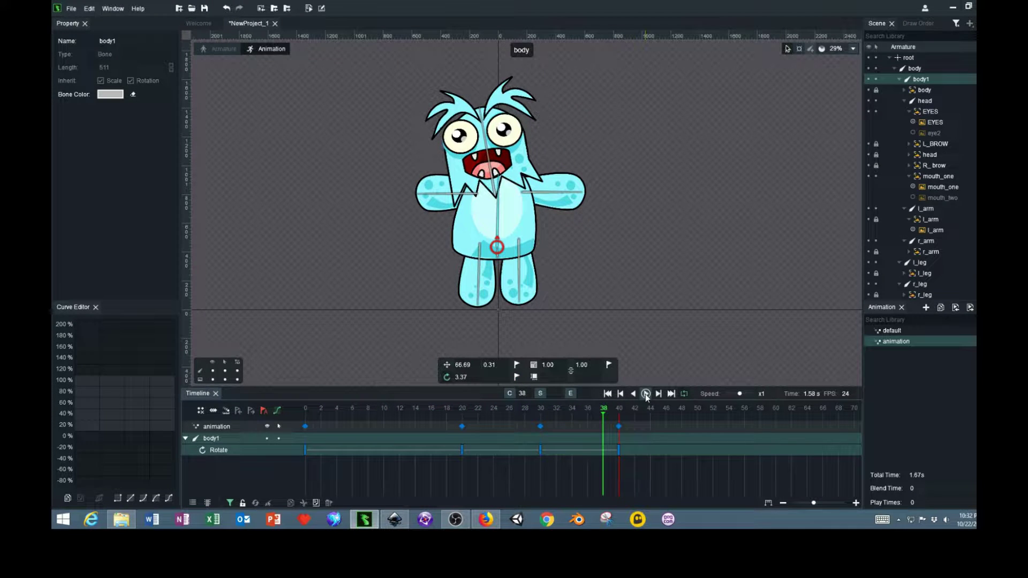
left_click_drag(605, 415, 527, 426)
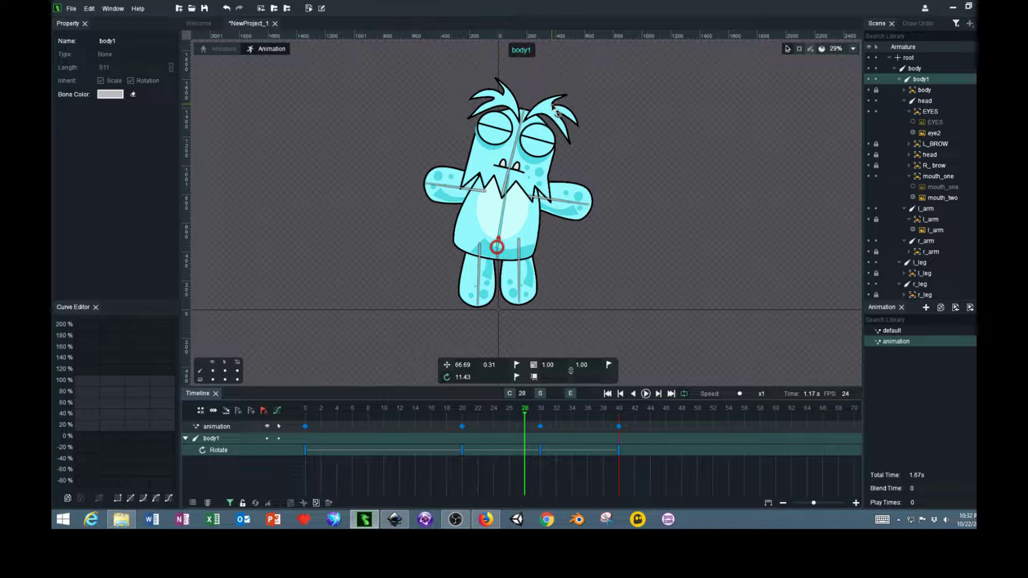
left_click(559, 118)
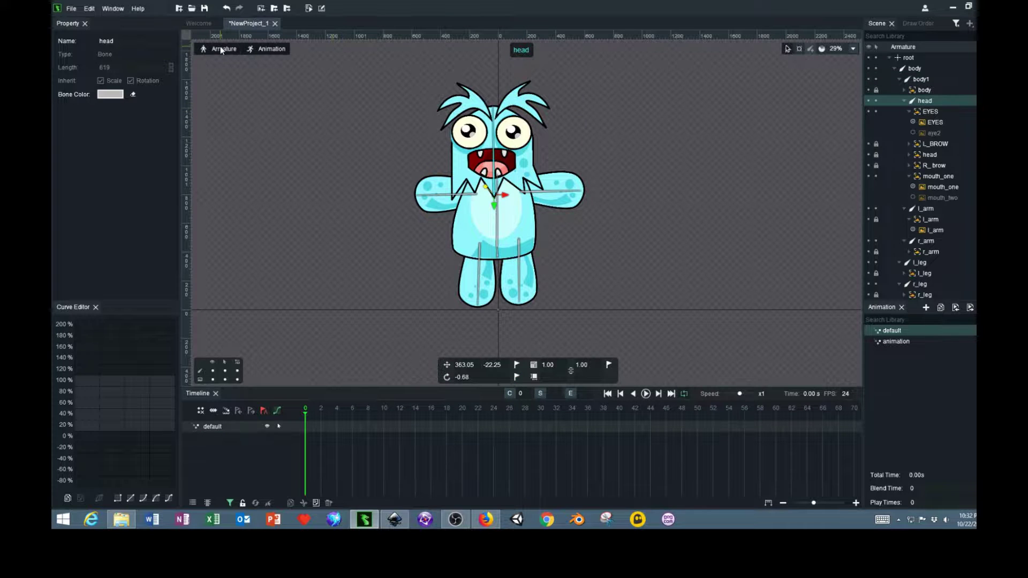
left_click(221, 49)
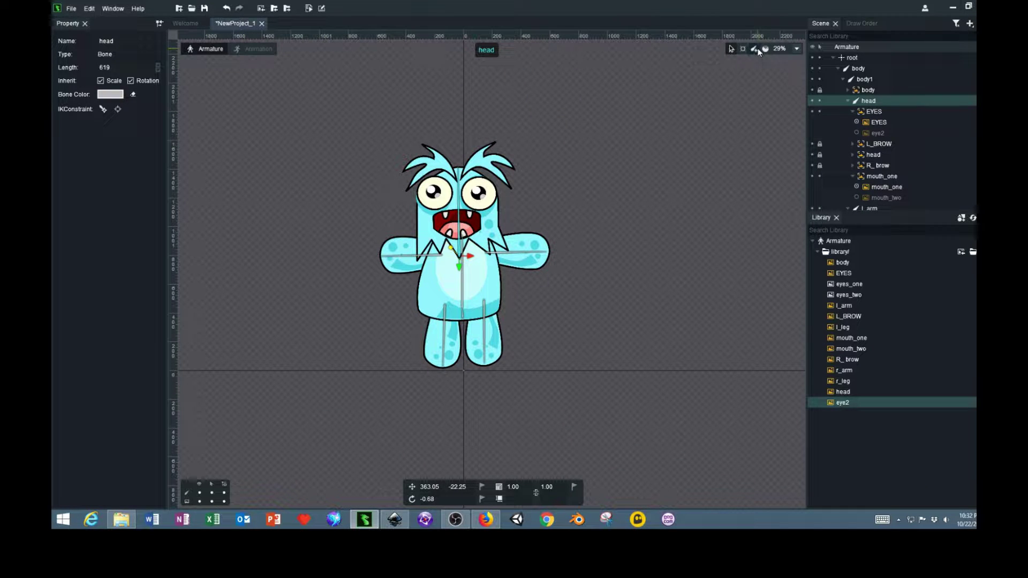
Step: Draw two trial bones branching from the head bone, re-selecting the head as their parent
left_click_drag(455, 176, 420, 163)
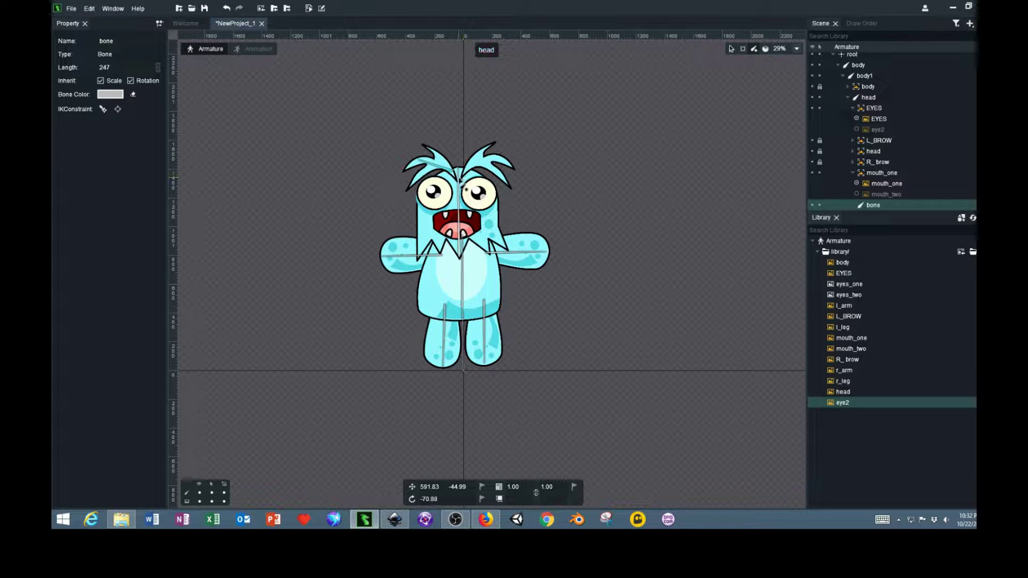
left_click(472, 172)
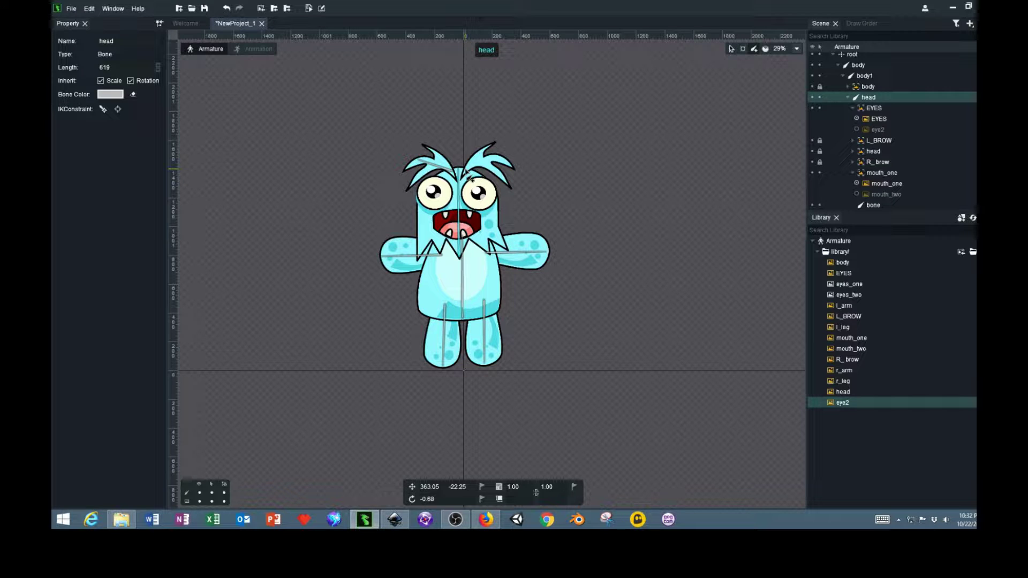
left_click_drag(474, 177, 505, 161)
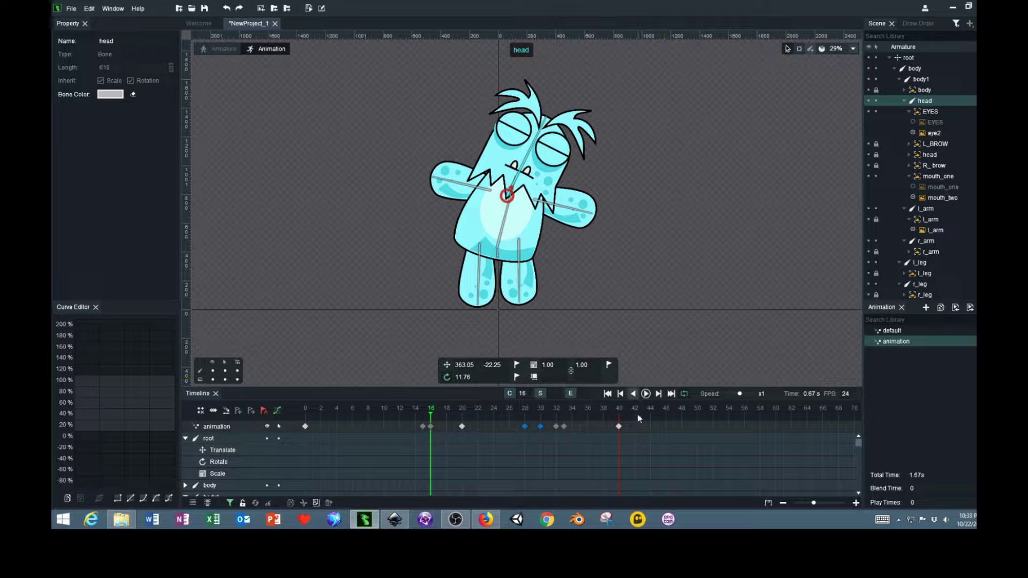
mouse_move(454, 521)
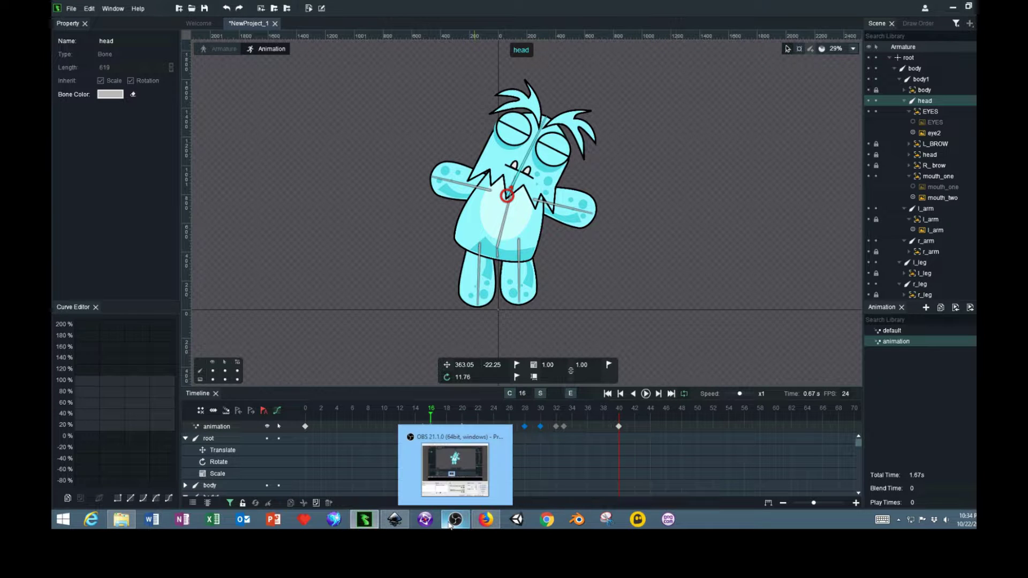